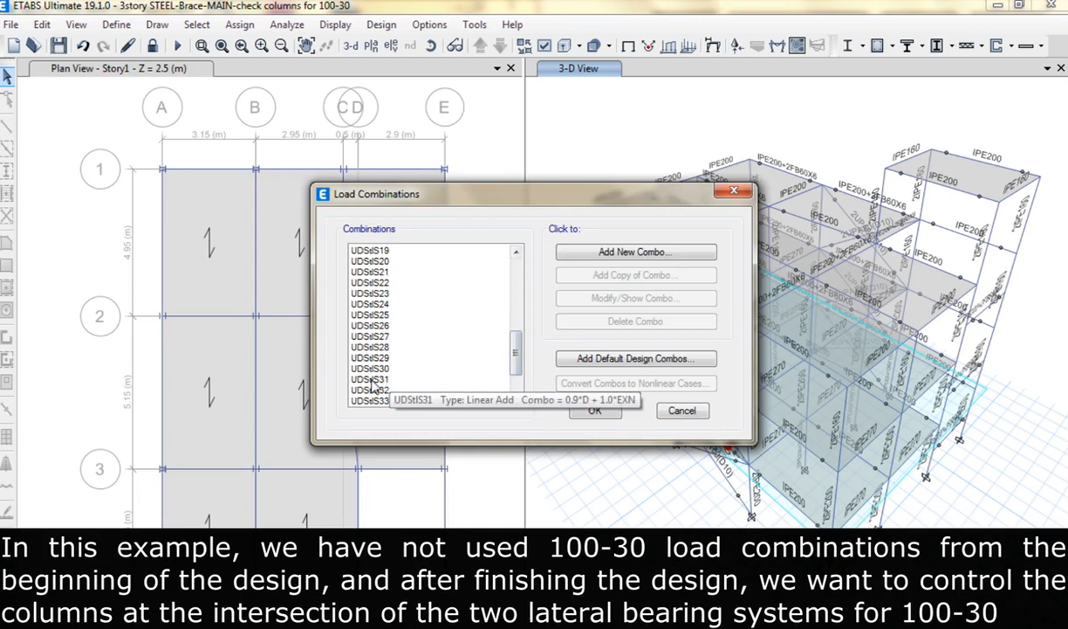
- Examine the load cases and scale factors of the existing load combinations UDStlS31 and UDStlS21
click(372, 382)
click(577, 300)
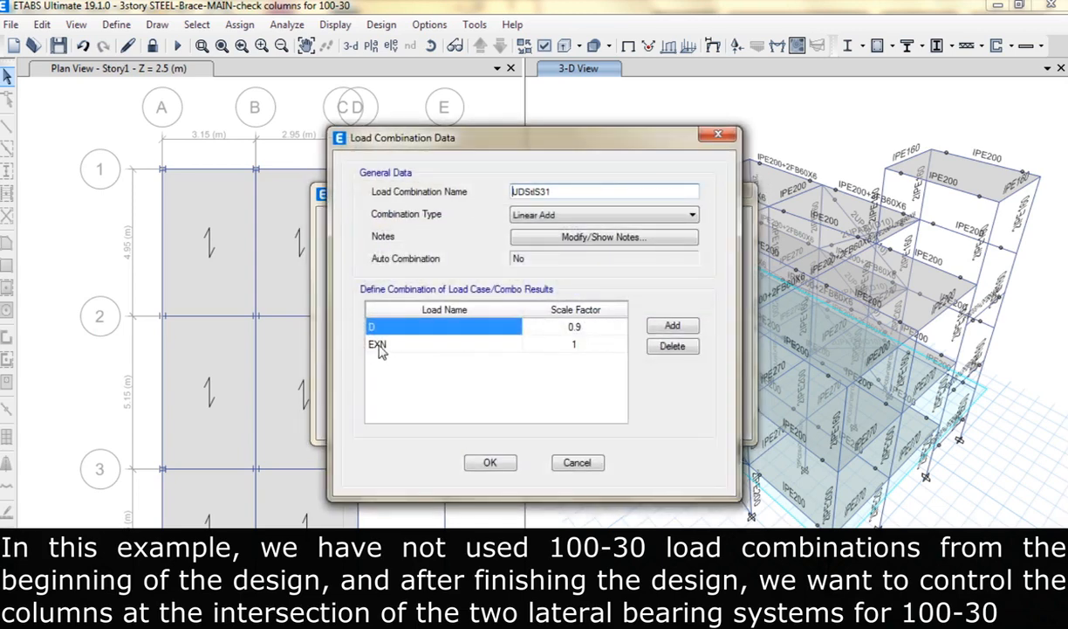
click(563, 464)
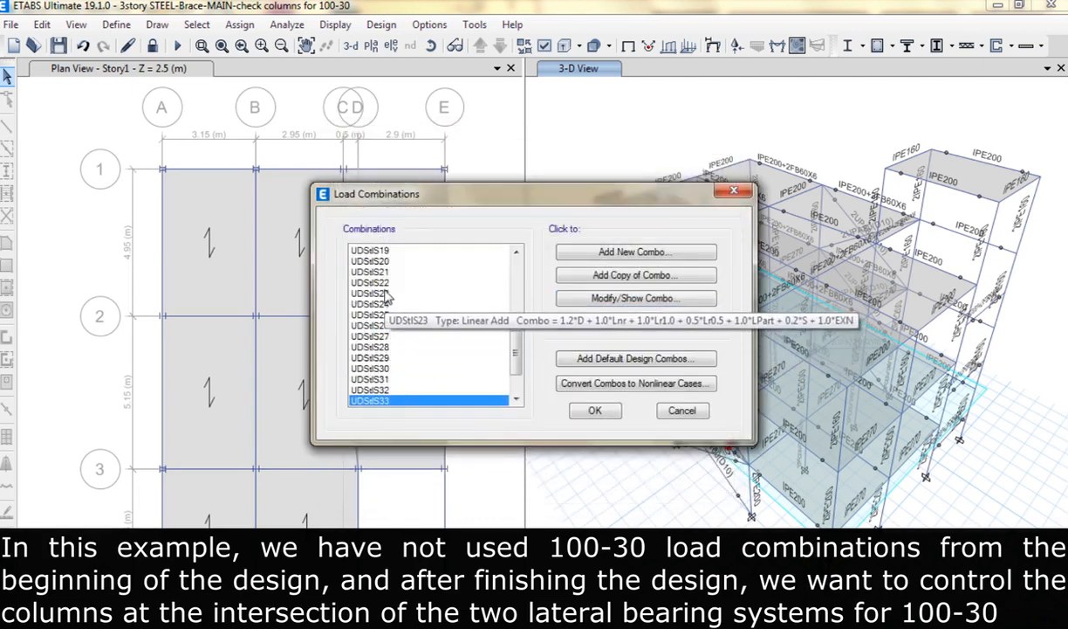
click(387, 272)
click(576, 300)
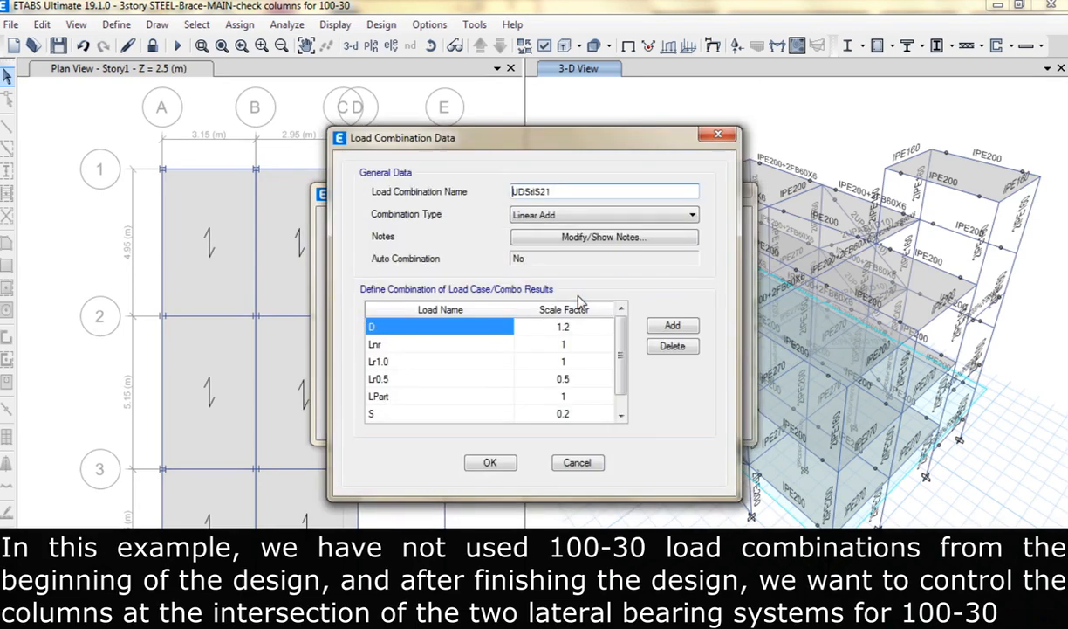
scroll(611, 349, down, 1)
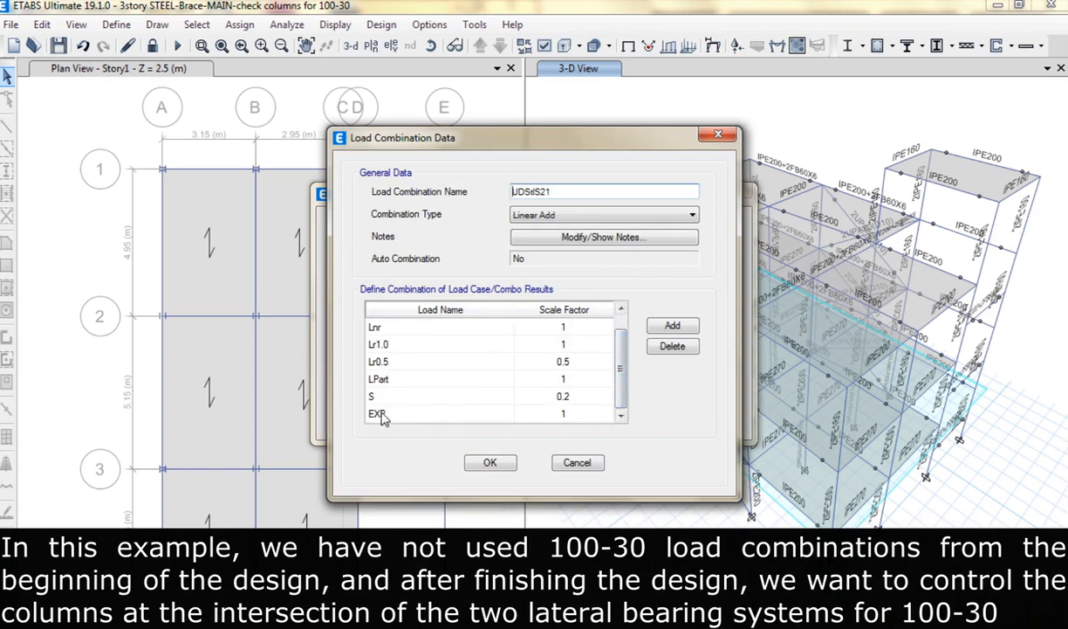
click(565, 463)
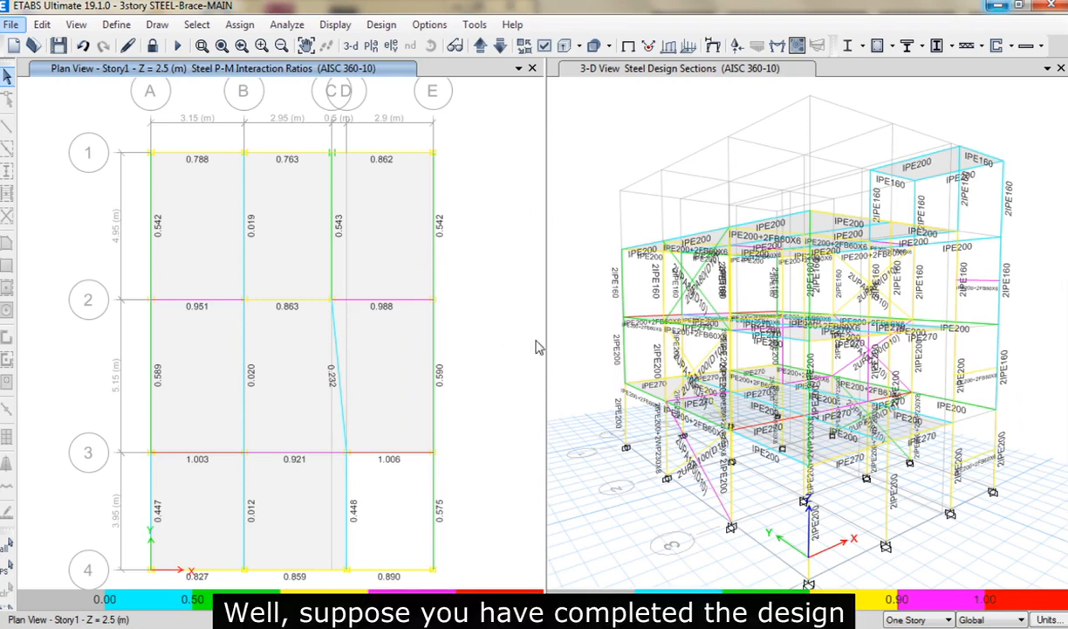
- Save a copy of the model as "3story STEEL-Brace-MAIN-check columns for 100-30" and run the analysis
click(11, 25)
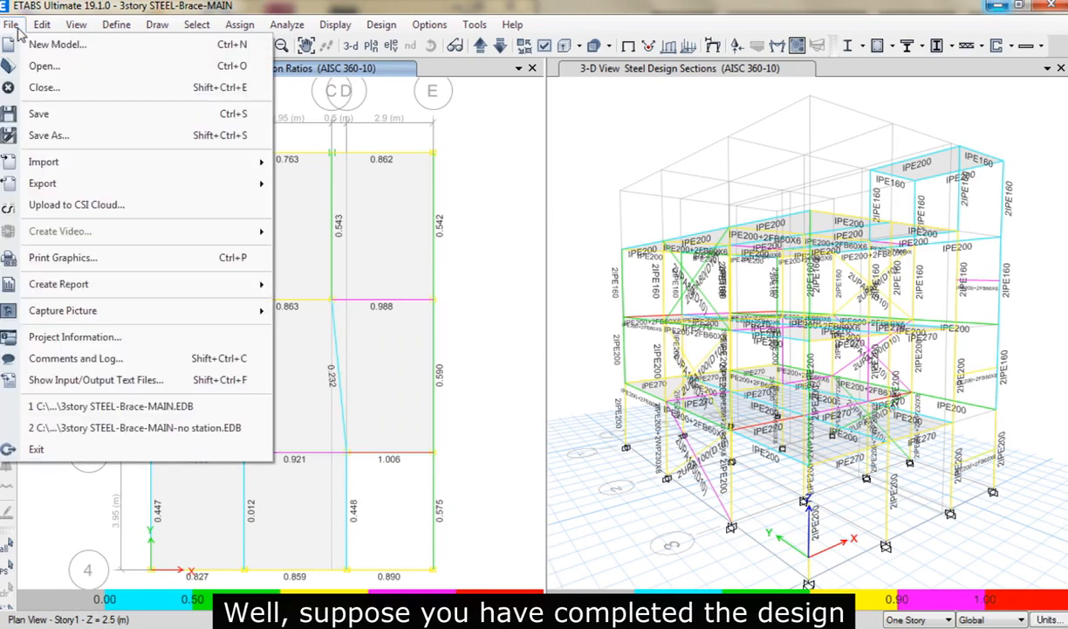
click(39, 136)
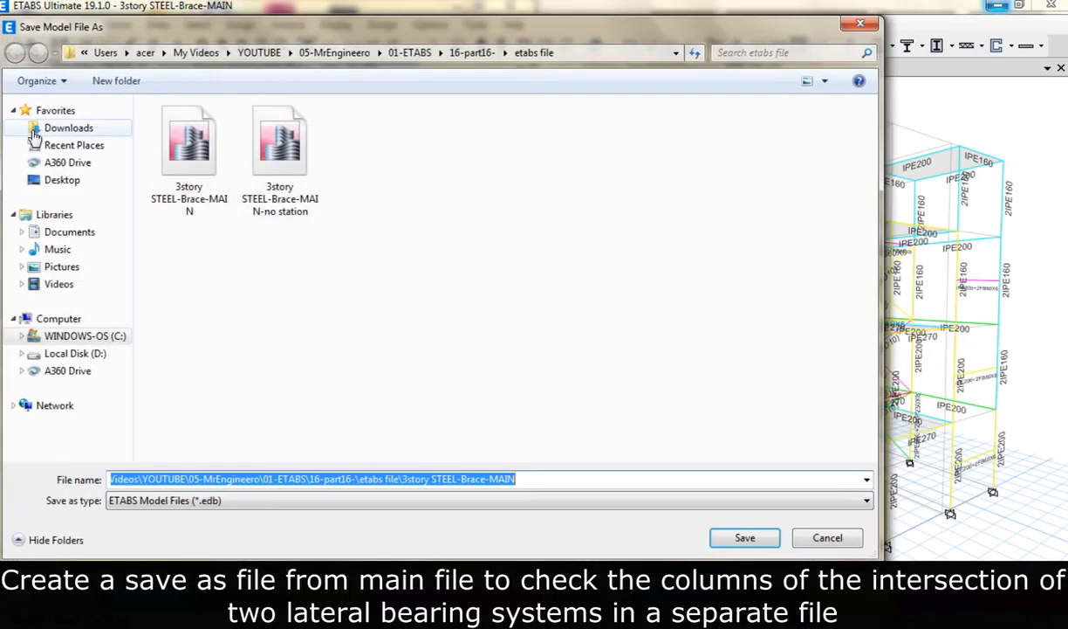
click(537, 485)
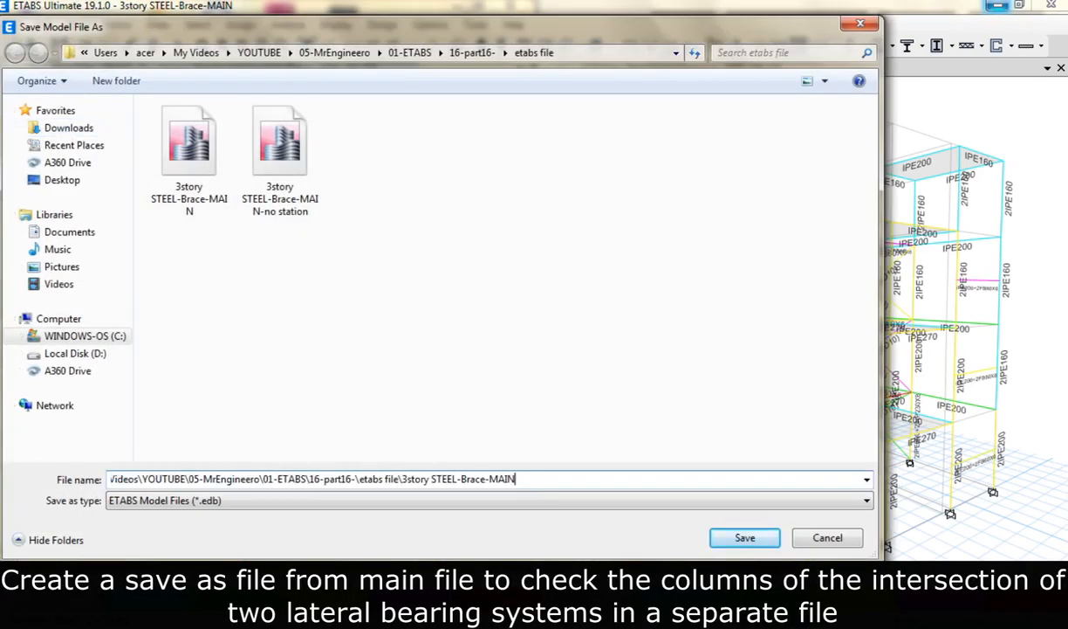
text(-check columns for 100-30)
click(745, 536)
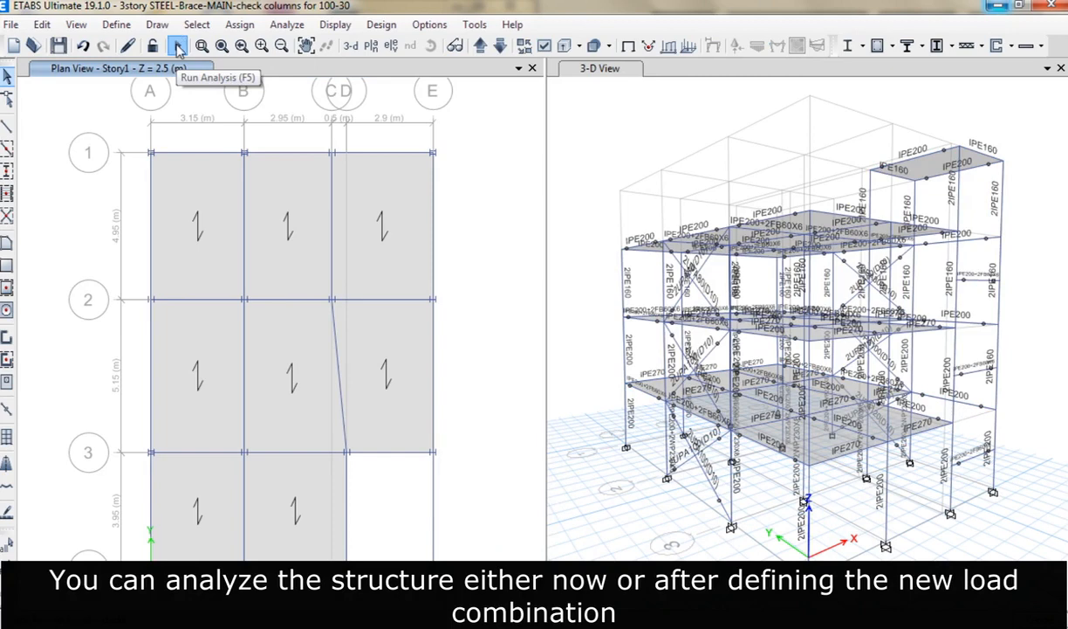
click(177, 49)
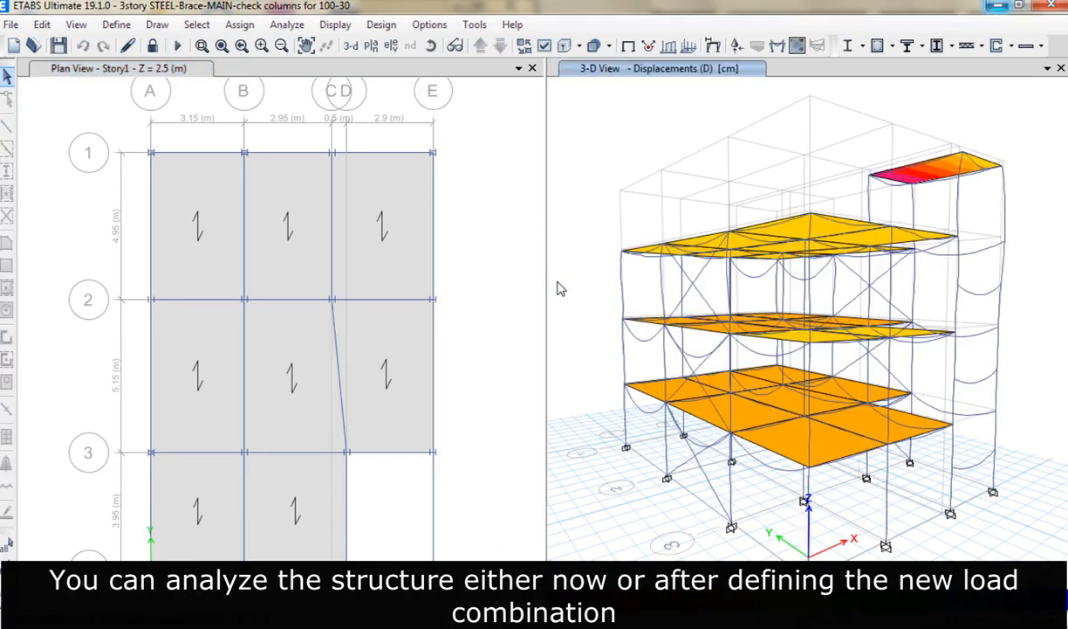
- Create a new load combination of type Envelope named X-EARTHQUAKE
click(116, 24)
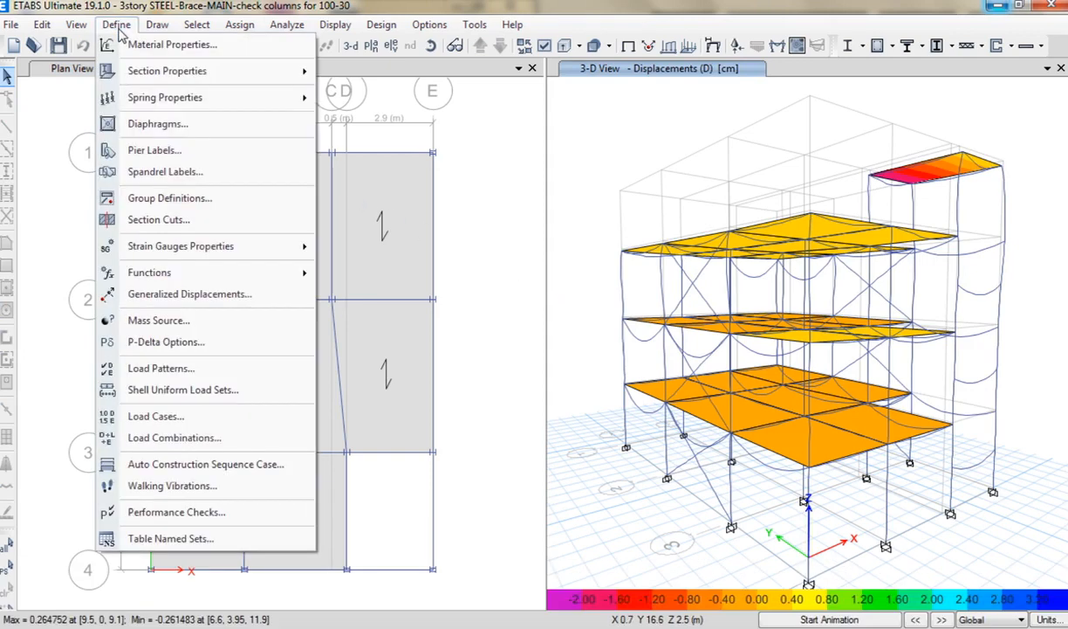
click(173, 439)
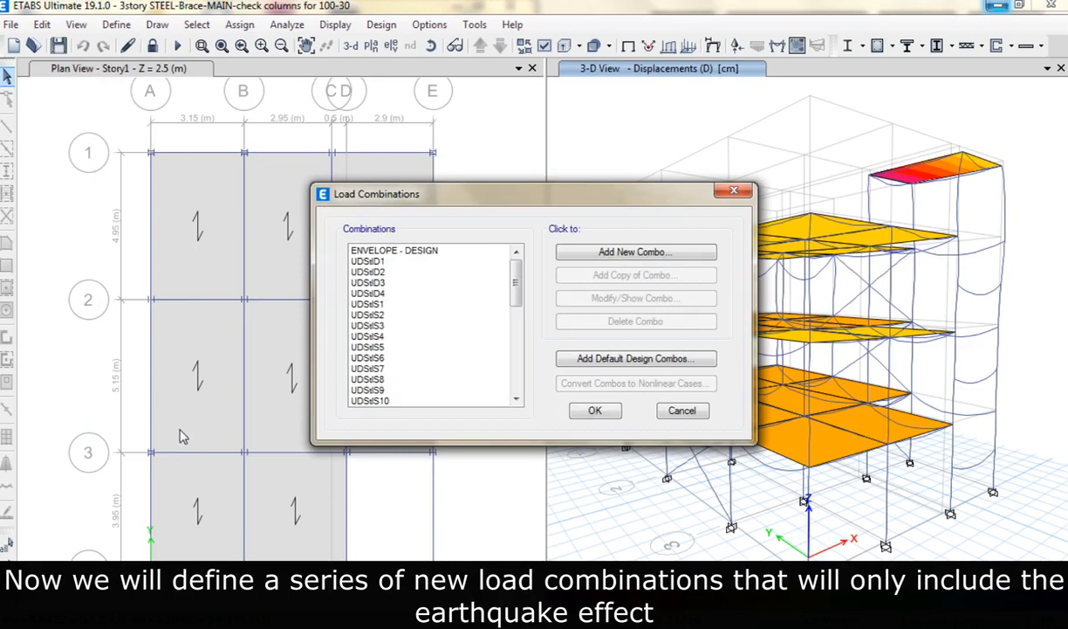
drag(515, 281, 522, 253)
click(583, 252)
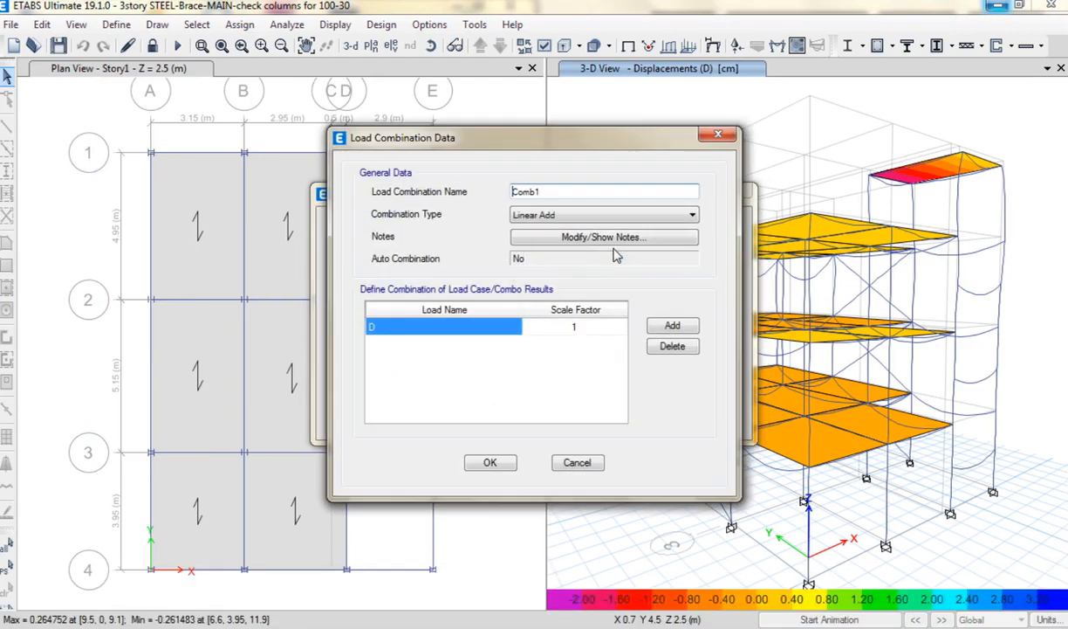
click(567, 215)
click(534, 240)
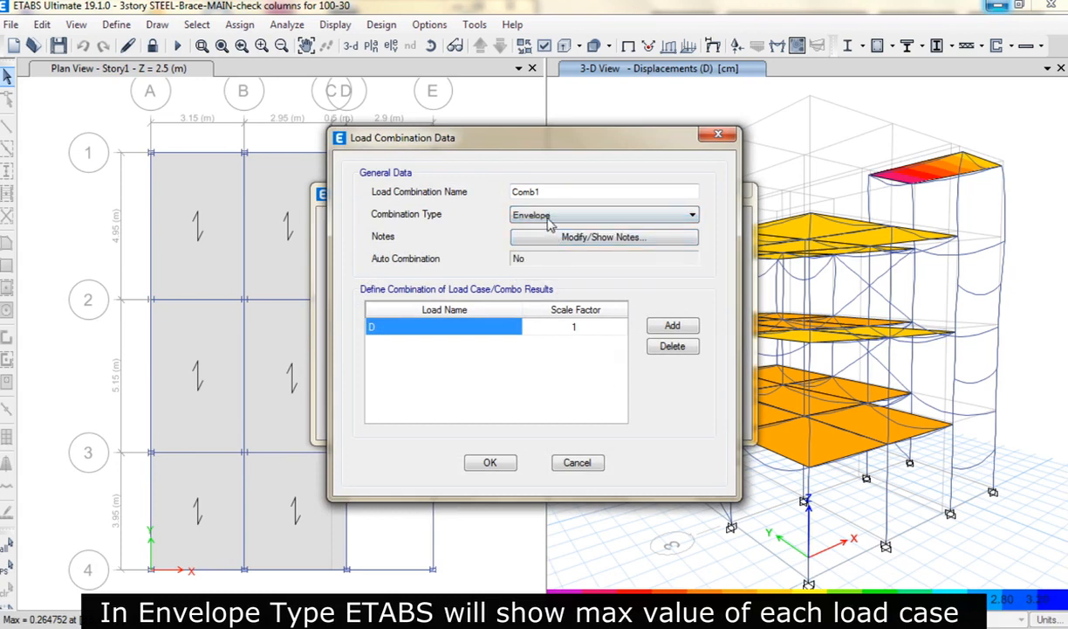
drag(538, 191, 472, 194)
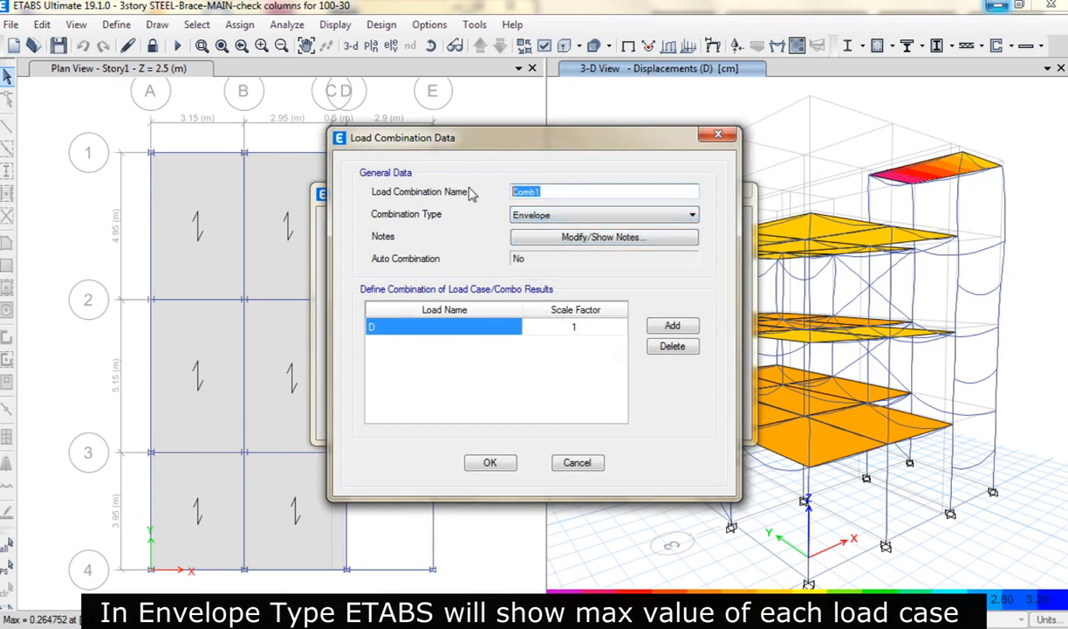
key(Caps_Lock)
text(X-EARTHQUAKE)
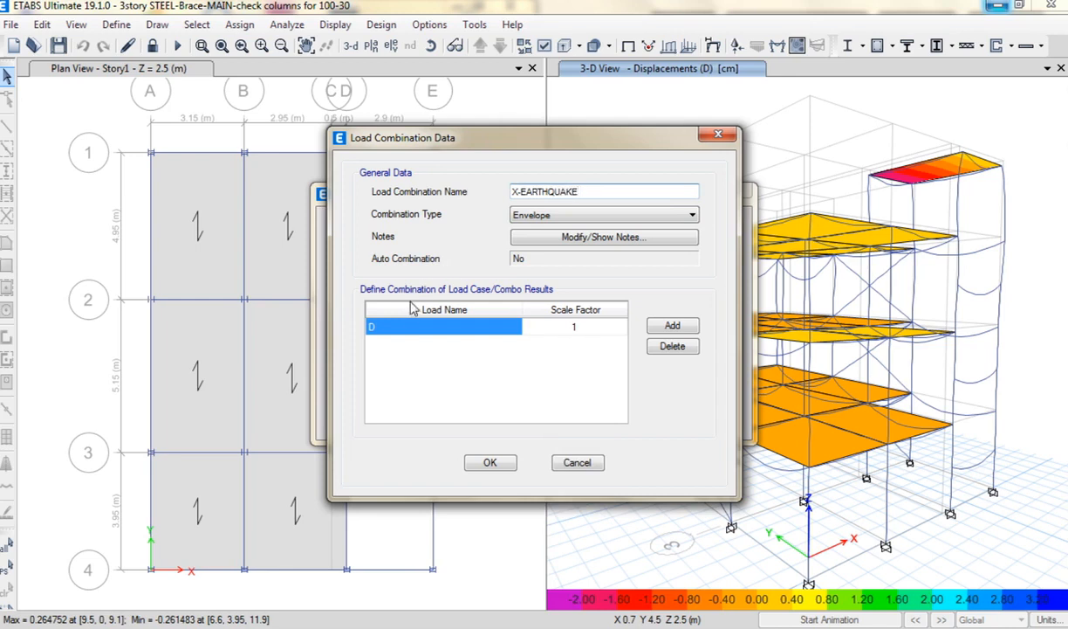
- Enter load case EX twice in the X-EARTHQUAKE combination, with scale factors 1 and -1
click(424, 331)
key(e)
key(Return)
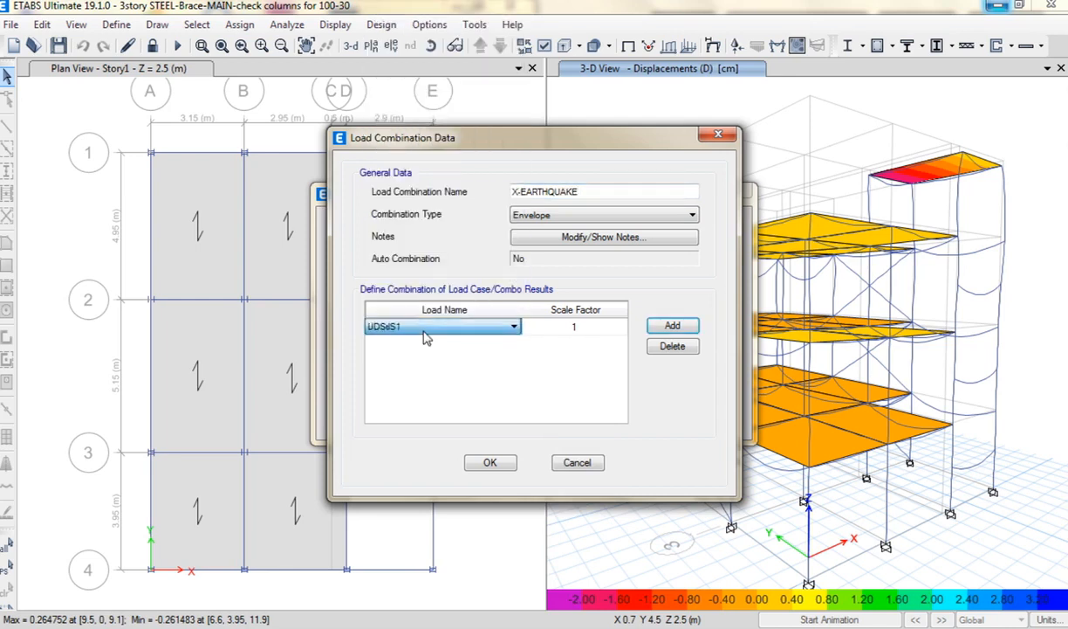
click(670, 327)
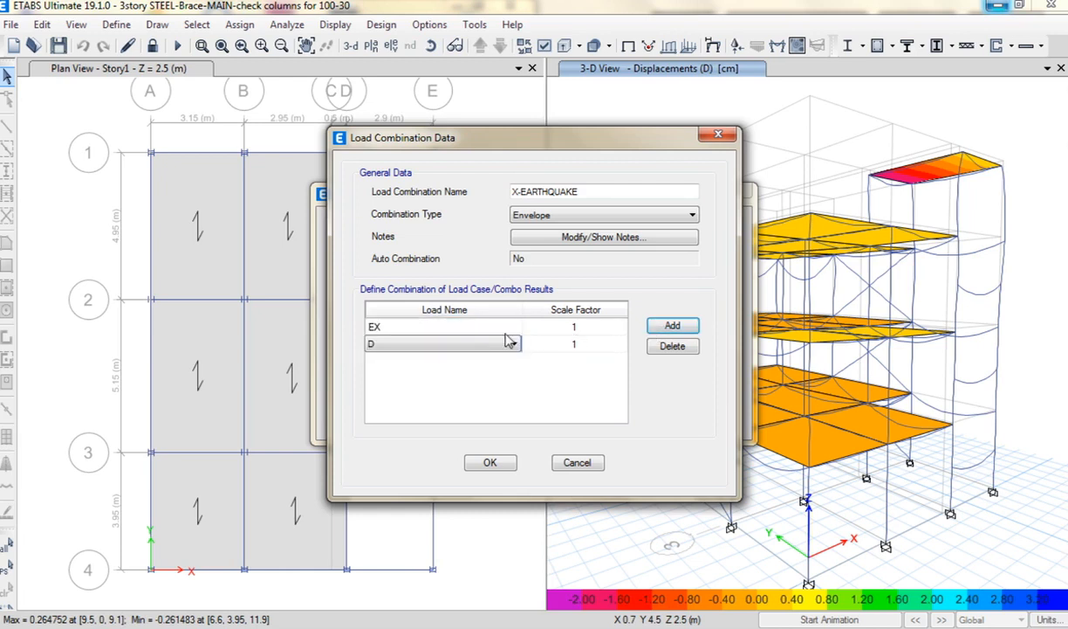
click(440, 348)
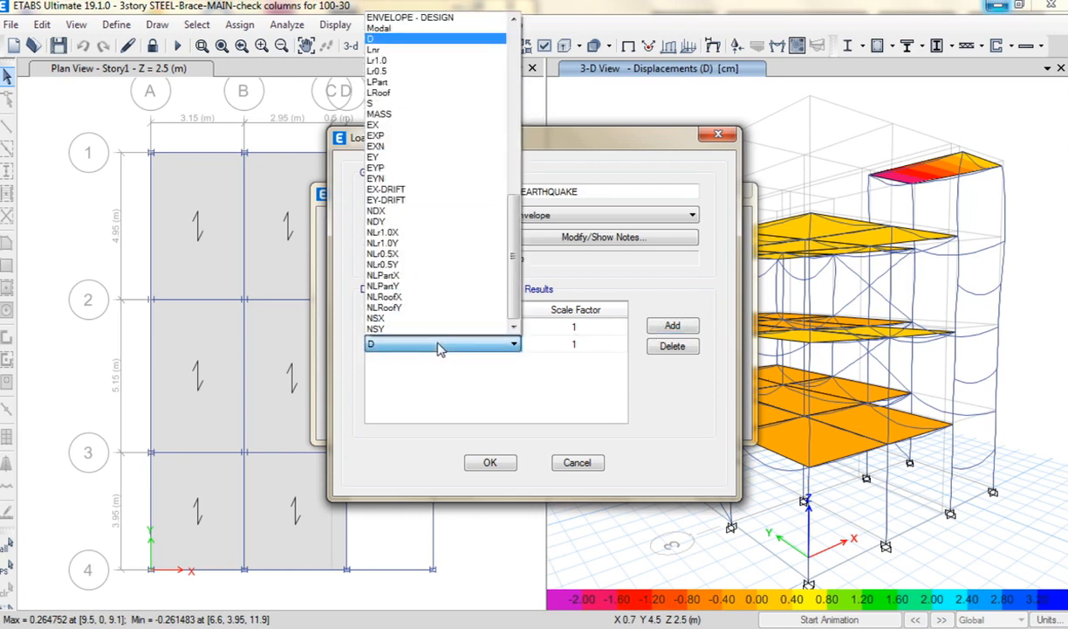
key(e)
key(Return)
click(548, 349)
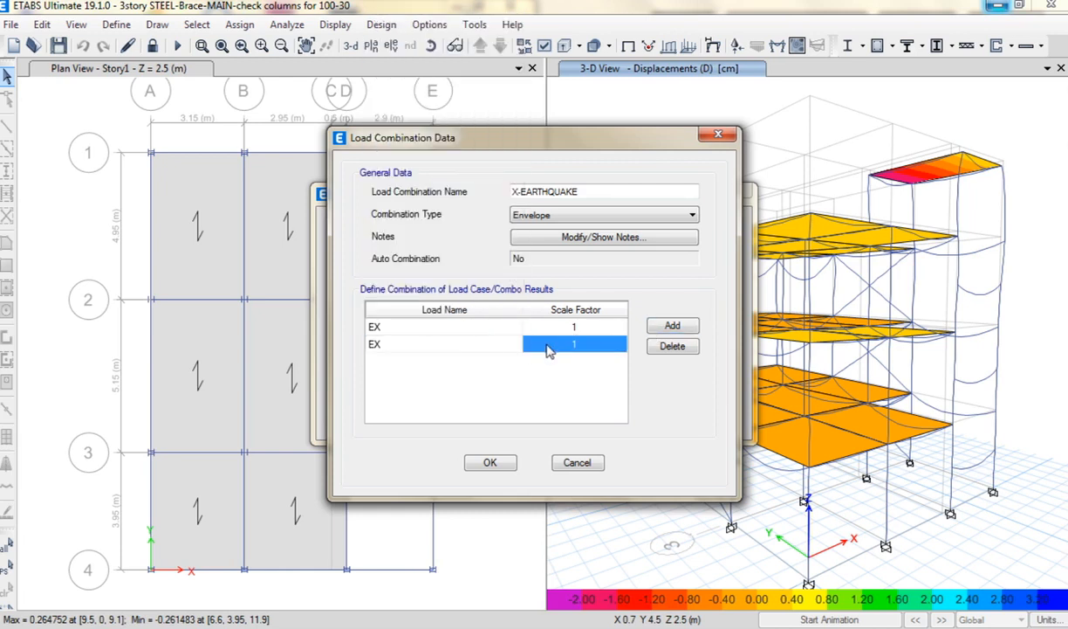
text(-1)
key(Return)
- Add load case EXP twice to the X-EARTHQUAKE combination, with scale factors 1 and -1
click(665, 328)
click(489, 360)
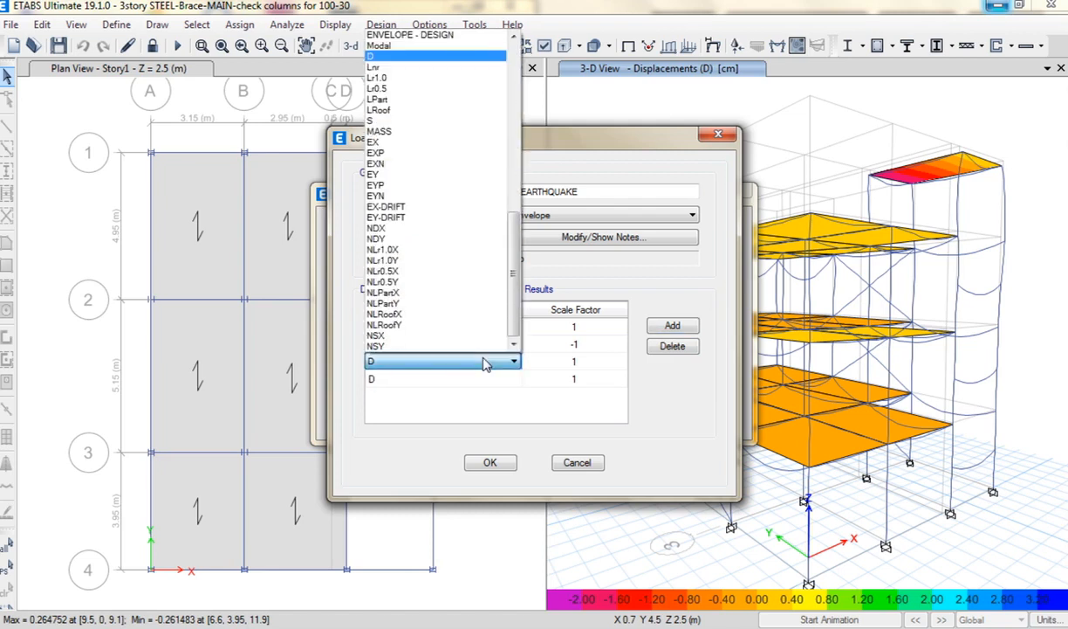
click(395, 152)
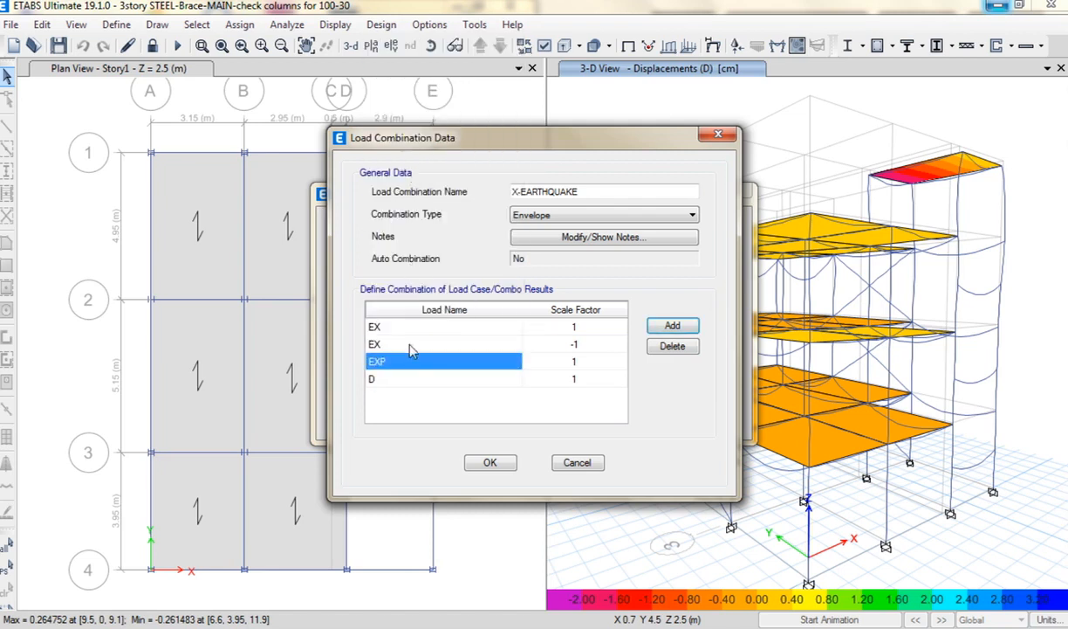
click(413, 381)
click(393, 168)
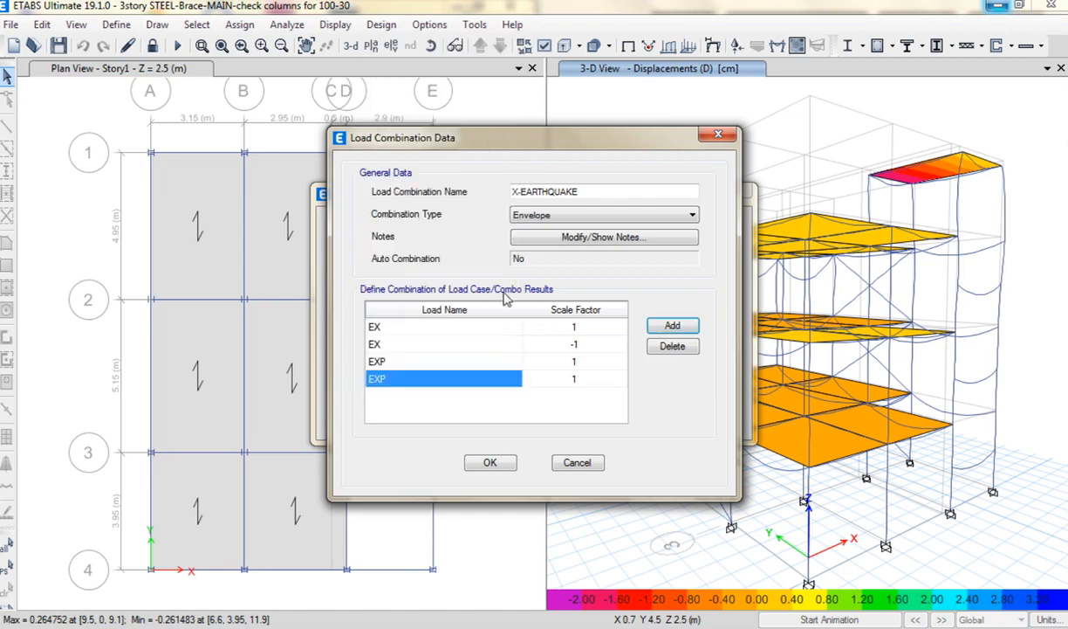
click(569, 379)
text(-1)
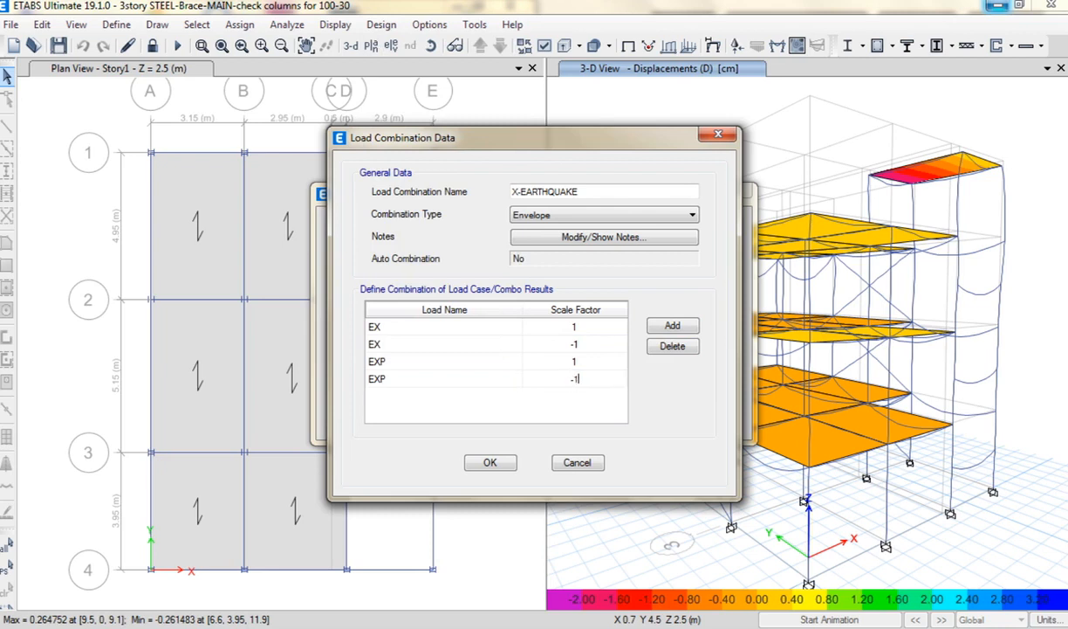
- Add load case EXN twice with scale factors 1 and -1, and accept the X-EARTHQUAKE combination
click(672, 326)
click(672, 326)
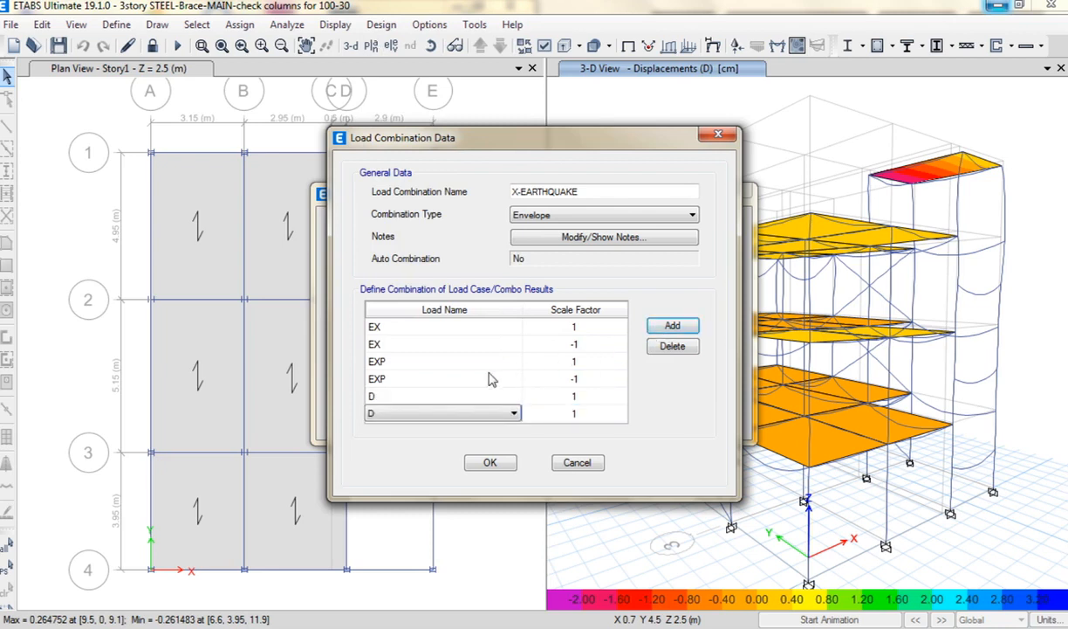
click(434, 397)
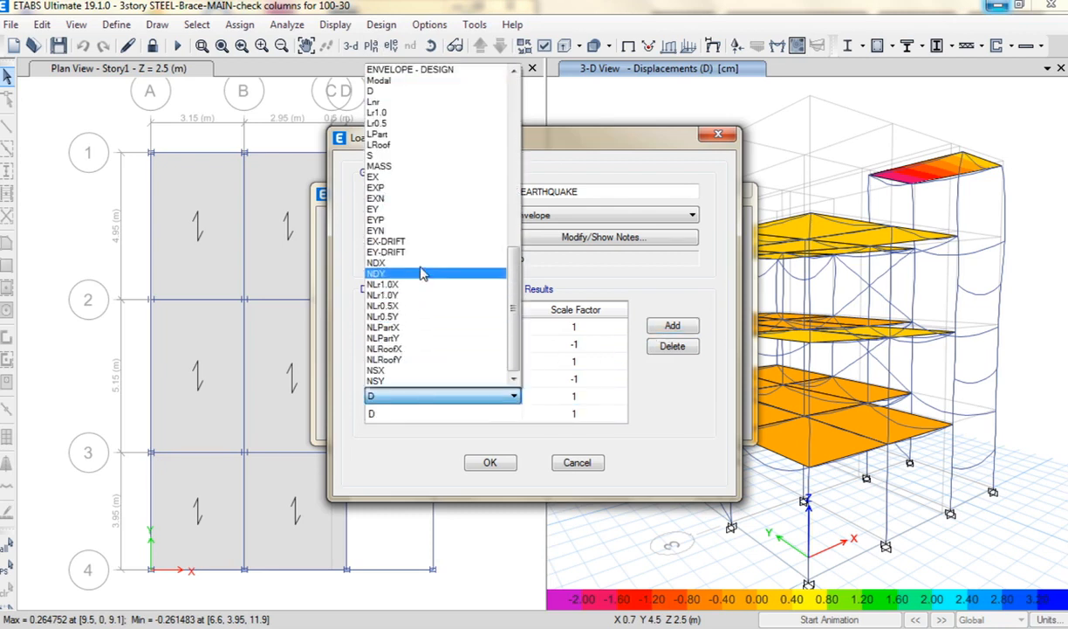
click(417, 227)
click(417, 413)
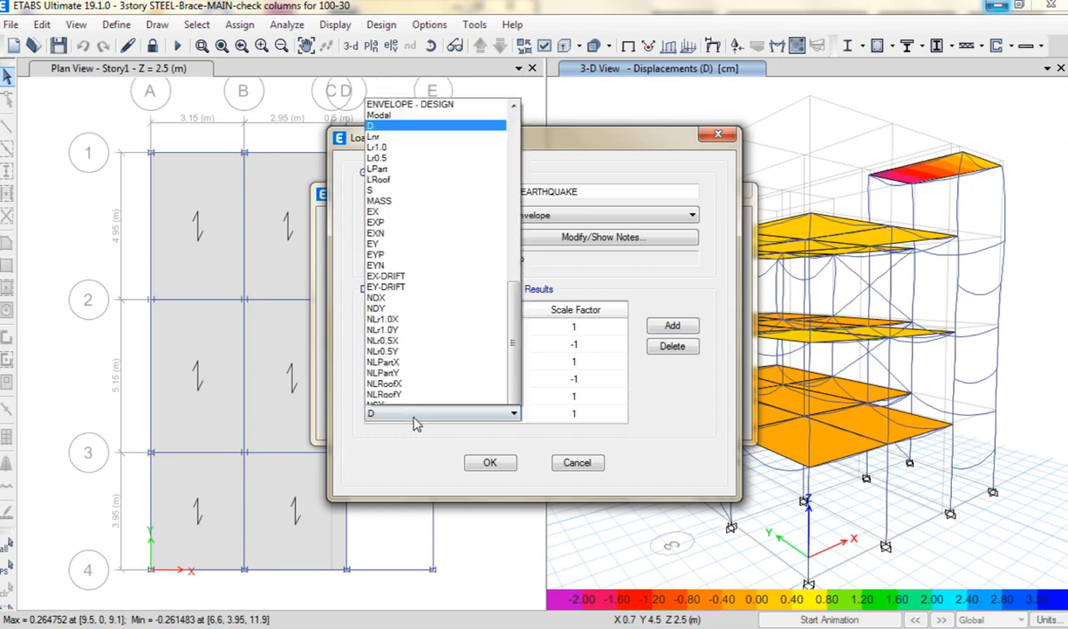
click(416, 419)
click(407, 398)
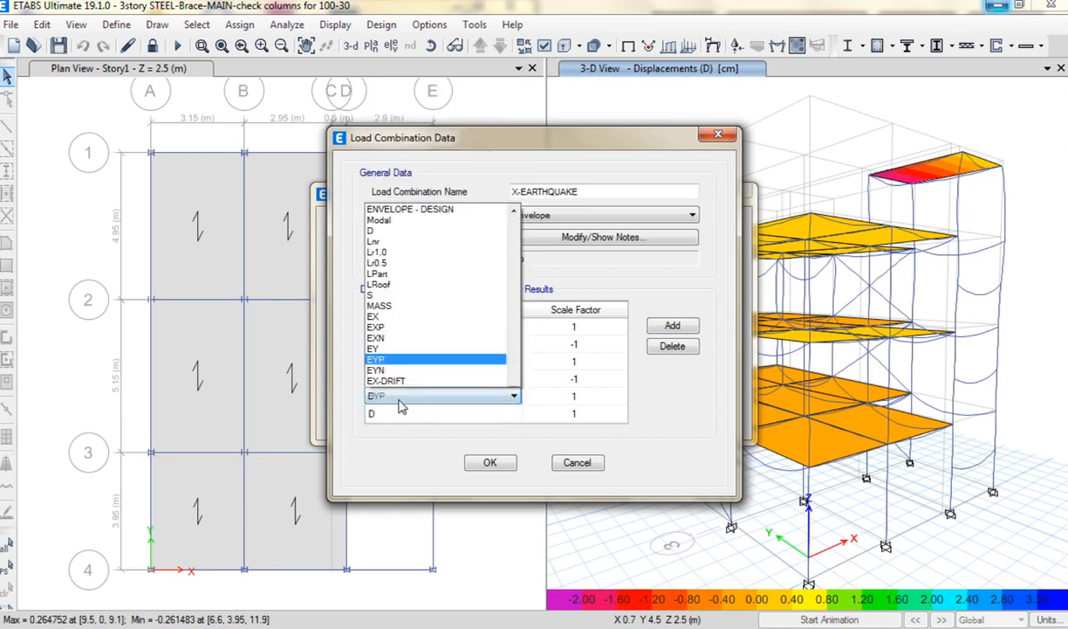
click(378, 220)
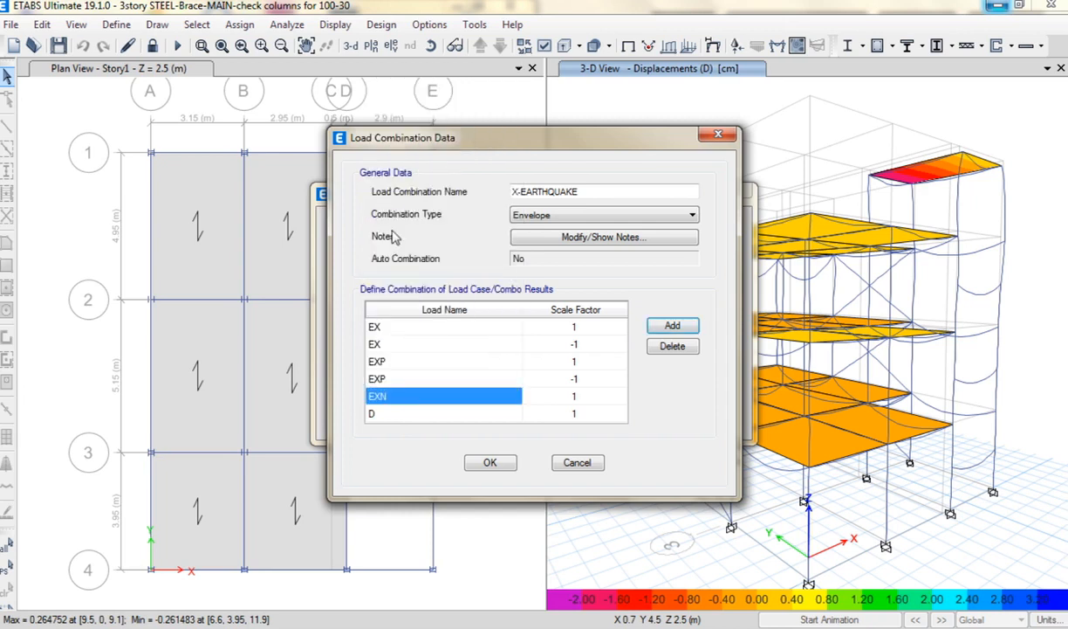
click(403, 415)
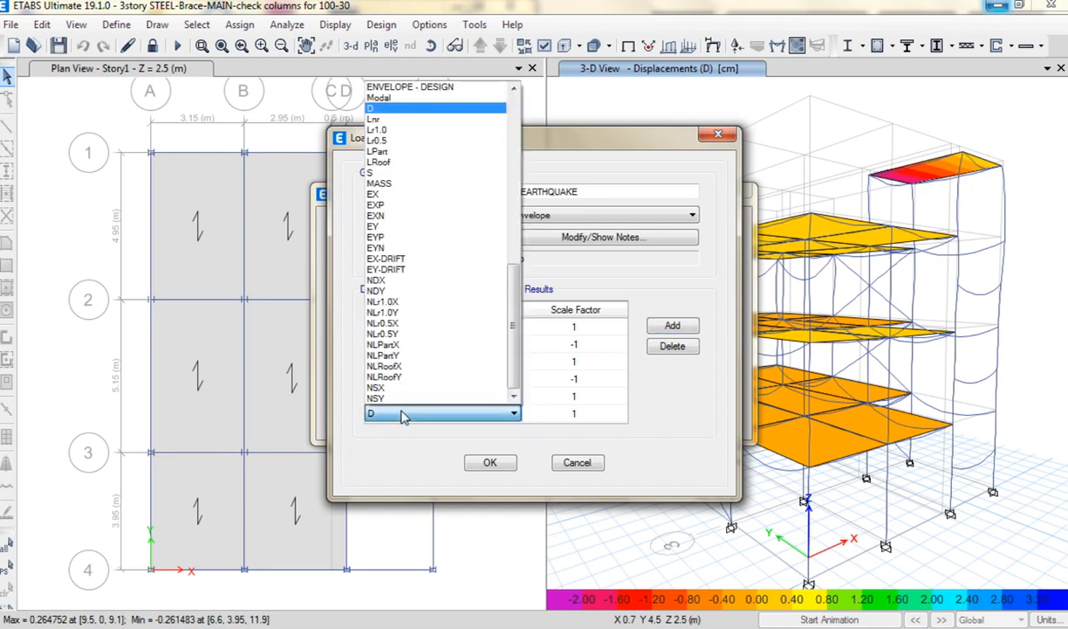
click(377, 216)
click(564, 414)
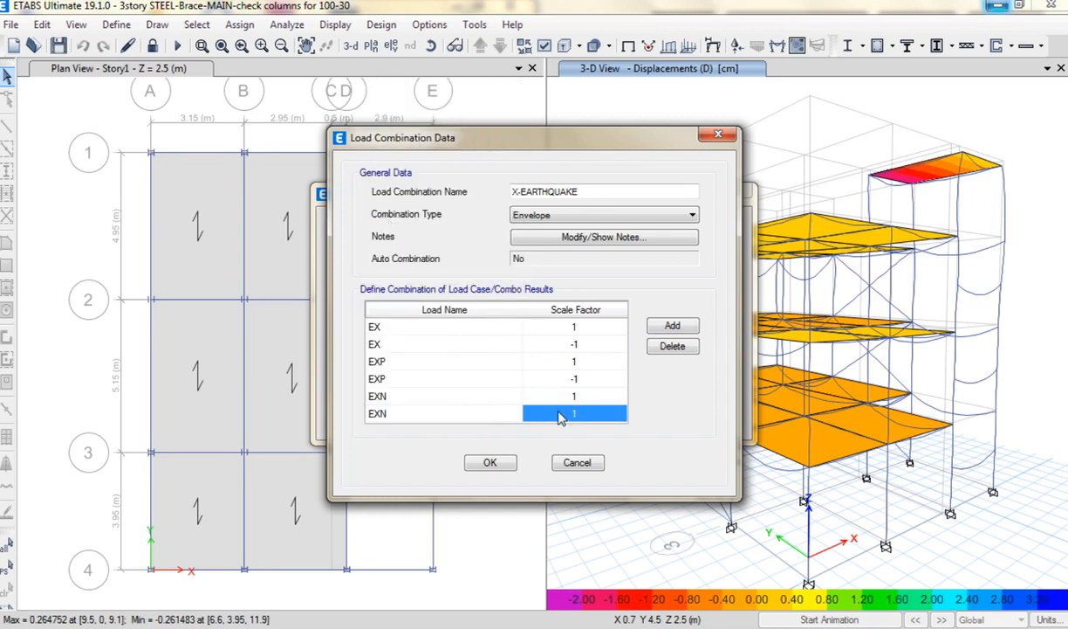
text(-)
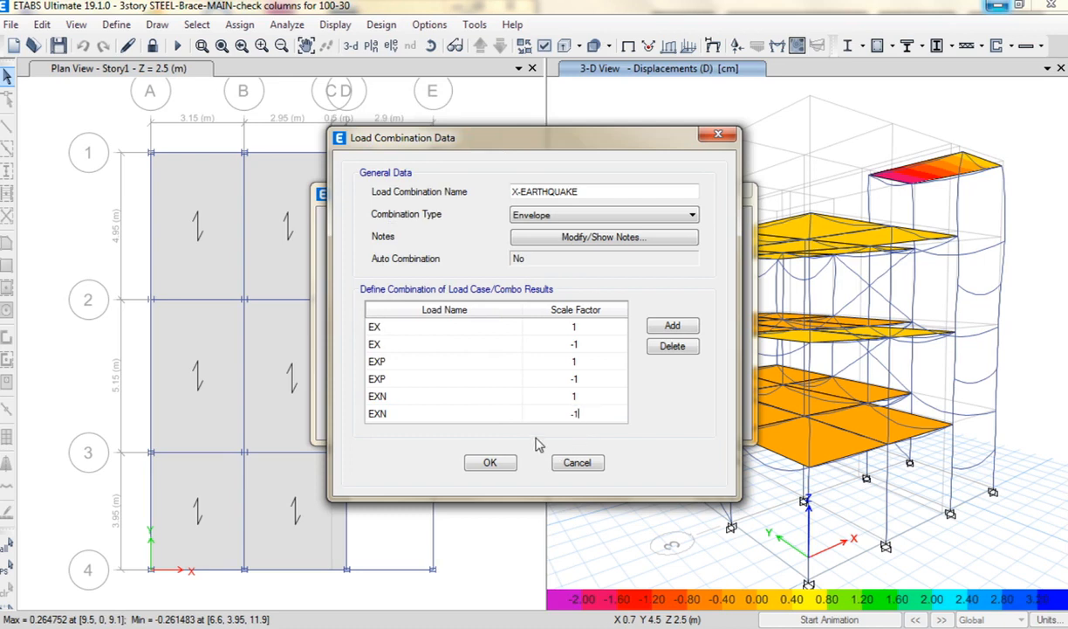
click(571, 403)
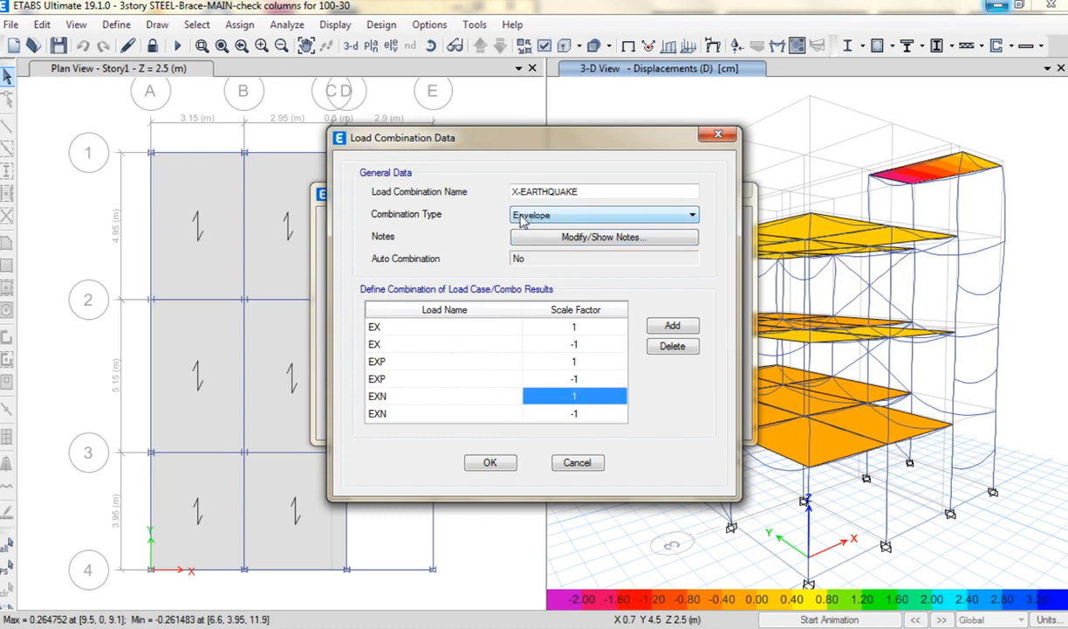
drag(582, 191, 497, 199)
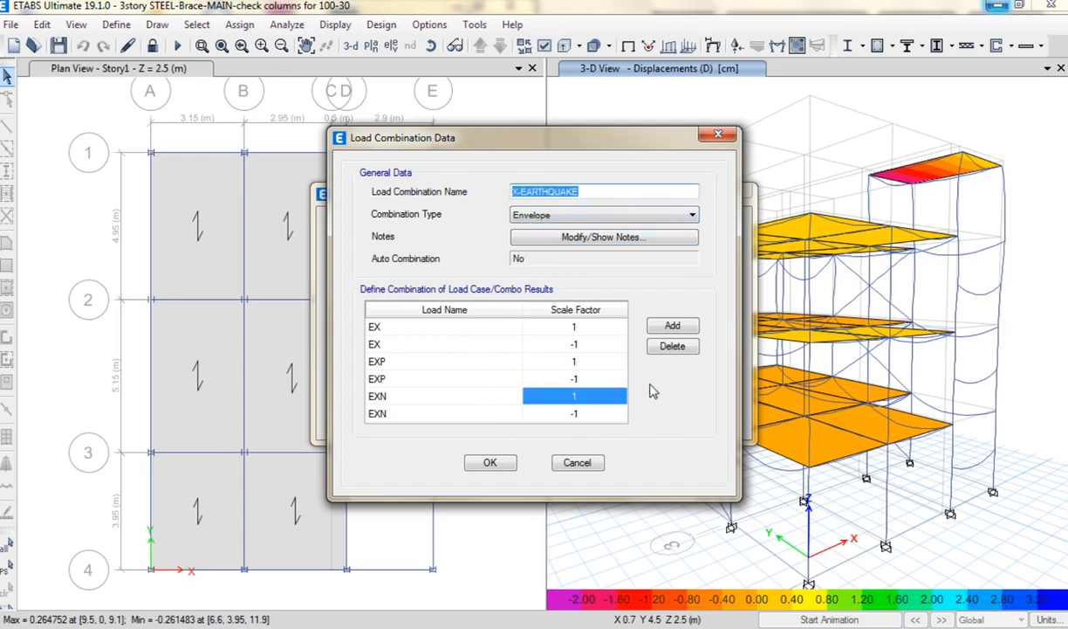
click(490, 464)
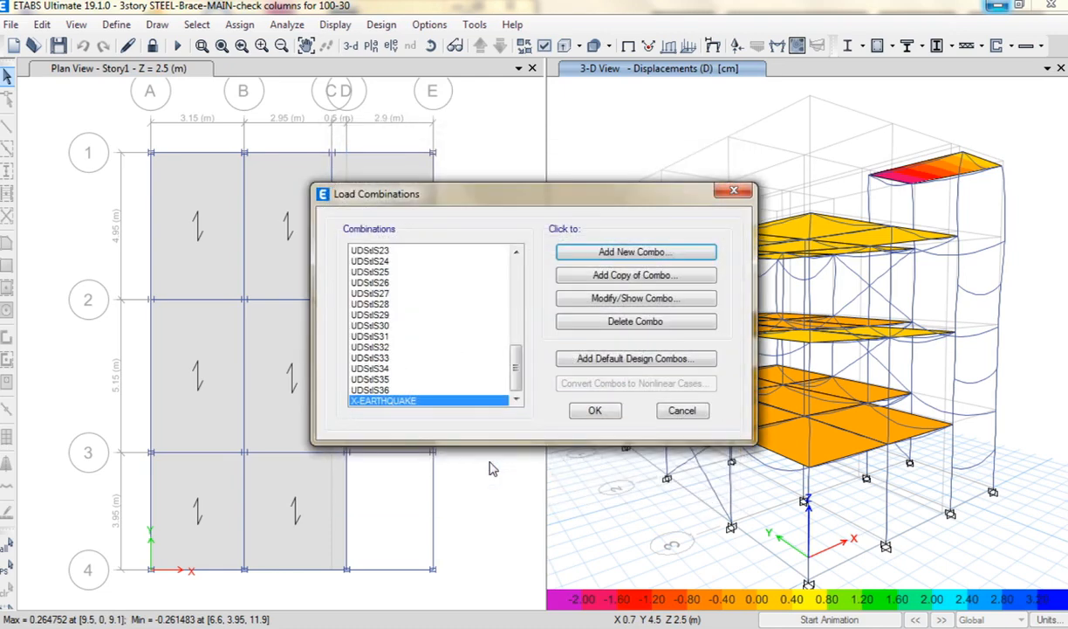
- Copy the X-EARTHQUAKE load combination and name the copy Y-EARTHQUAKE
click(602, 278)
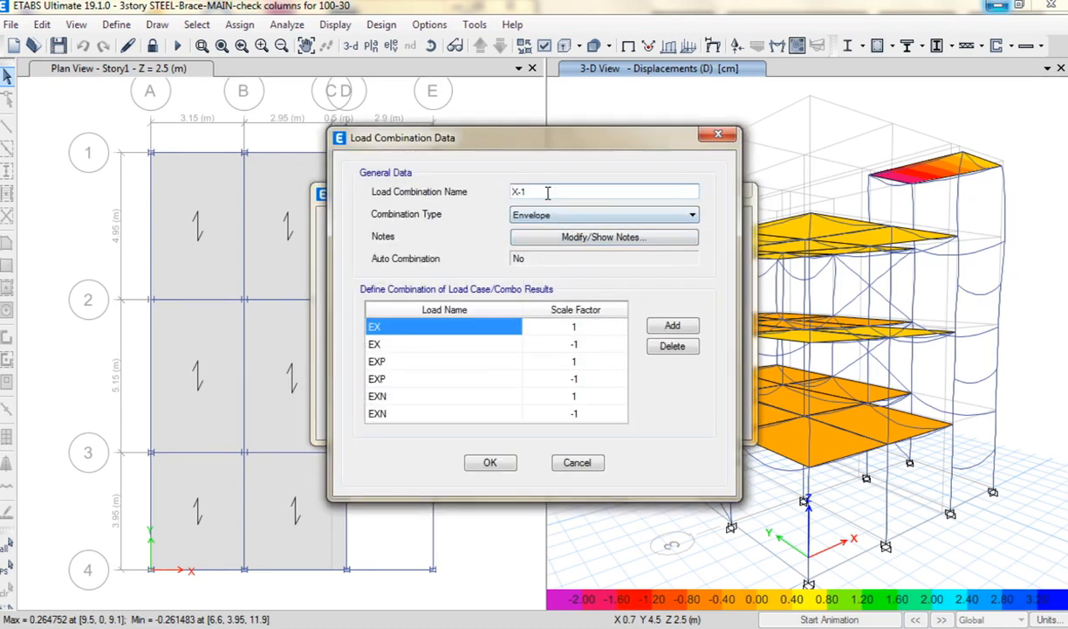
drag(548, 193, 419, 198)
text(Y-EARTHQUAKE)
- In the Y-EARTHQUAKE combination, replace both EX entries with EY and both EXP entries with EYP
click(373, 328)
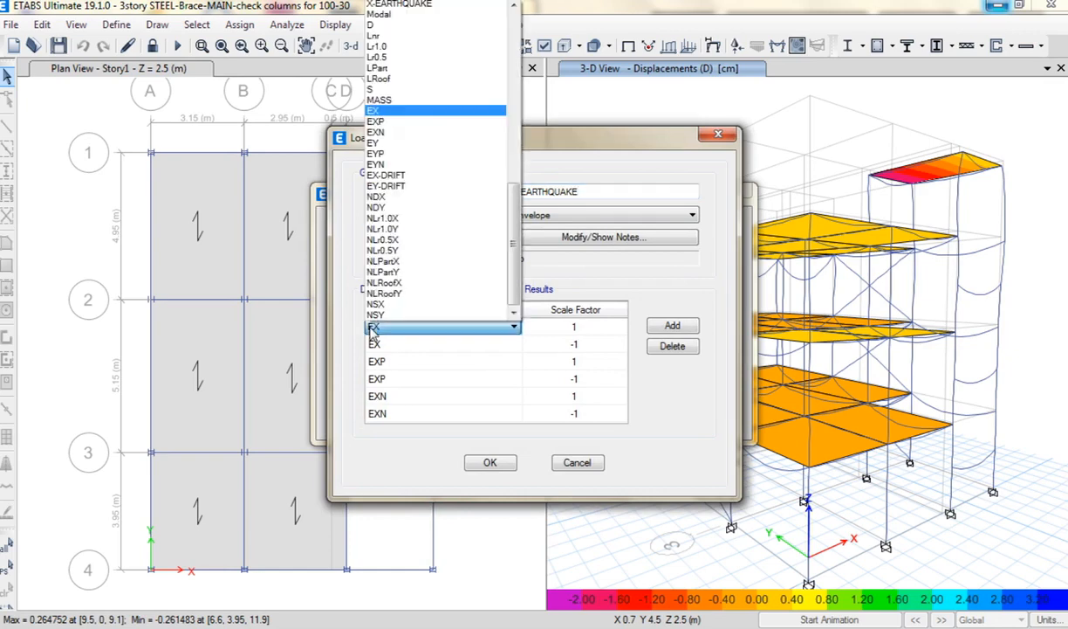
click(358, 144)
click(387, 345)
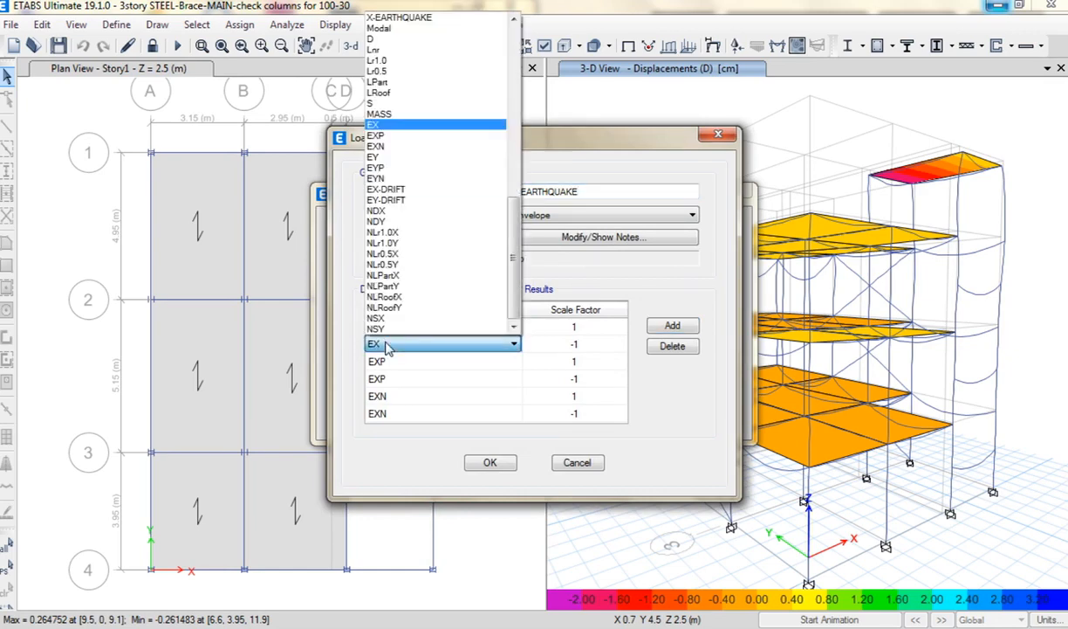
click(384, 153)
click(384, 361)
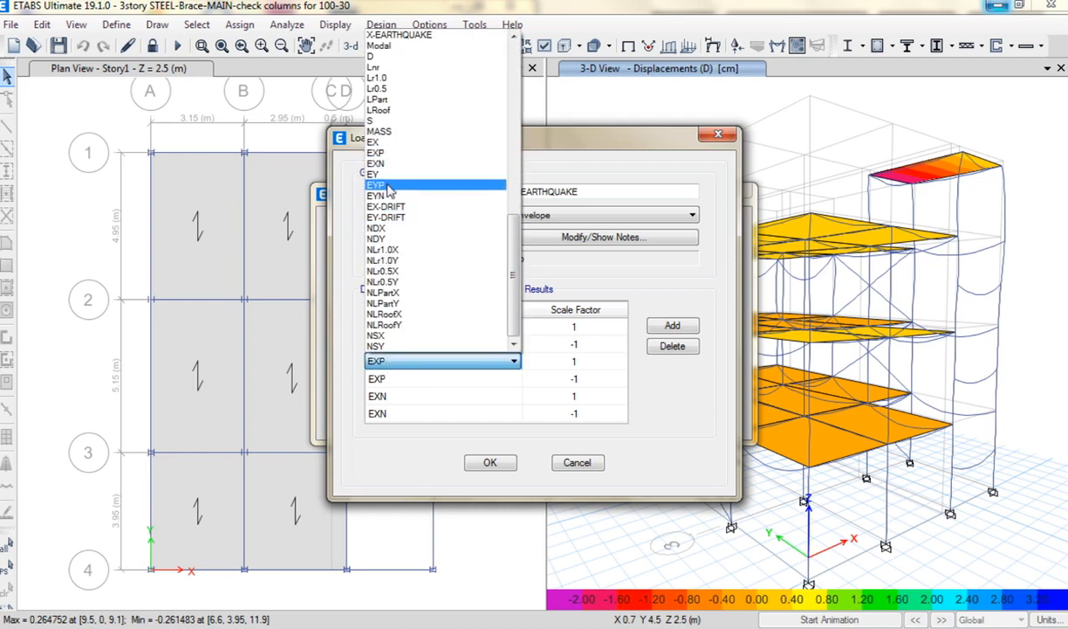
click(389, 185)
click(389, 378)
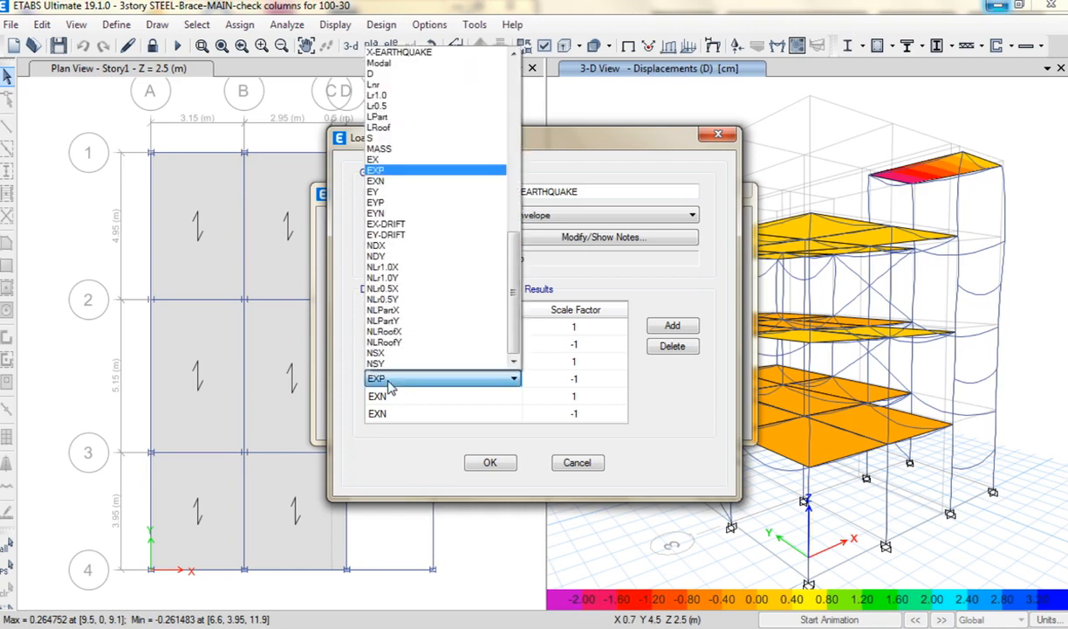
click(399, 203)
- Replace both EXN entries with EYN in the Y-EARTHQUAKE combination and accept the load combination definitions
click(393, 396)
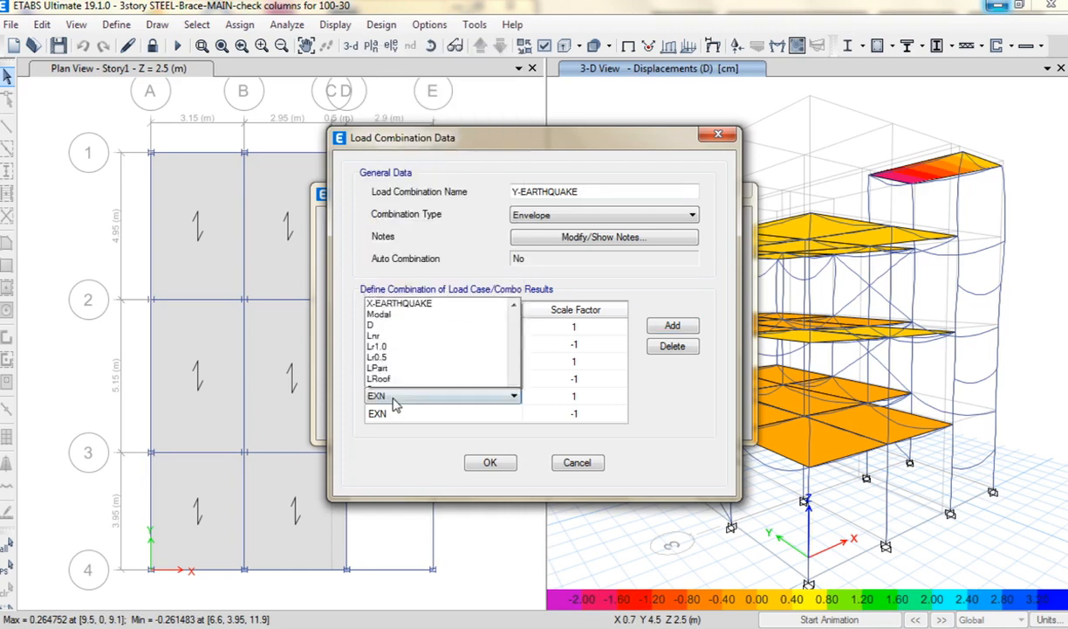
click(388, 230)
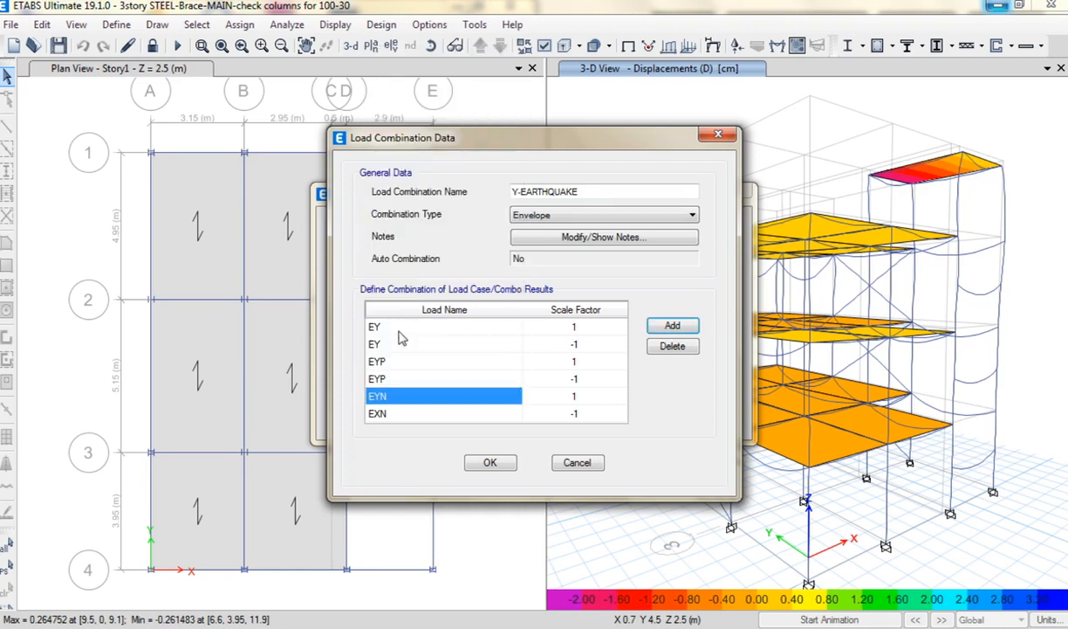
click(395, 414)
click(392, 248)
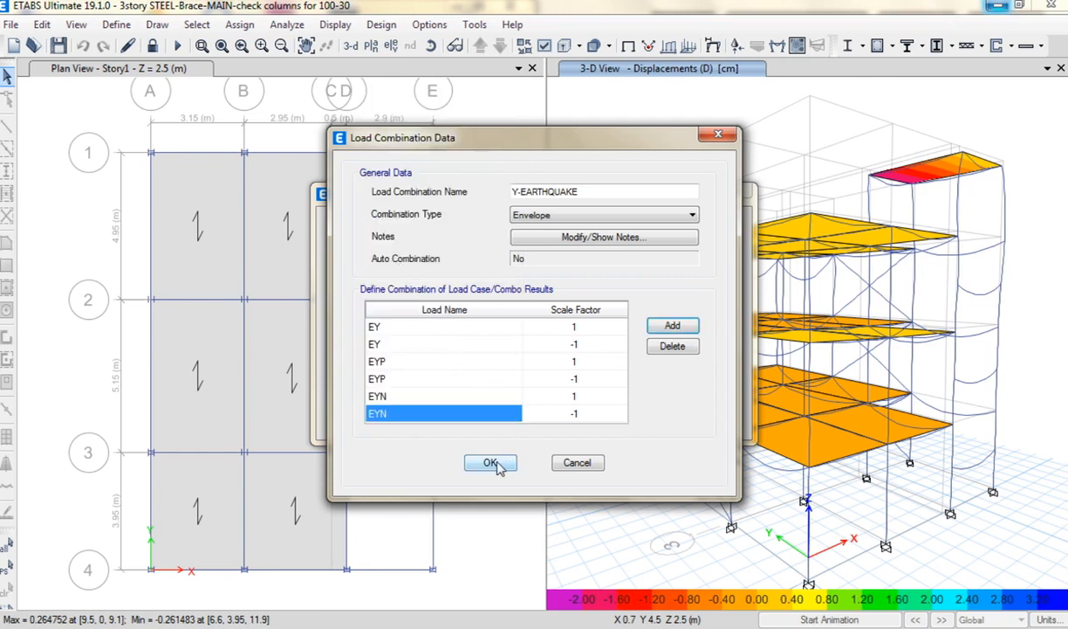
double_click(517, 193)
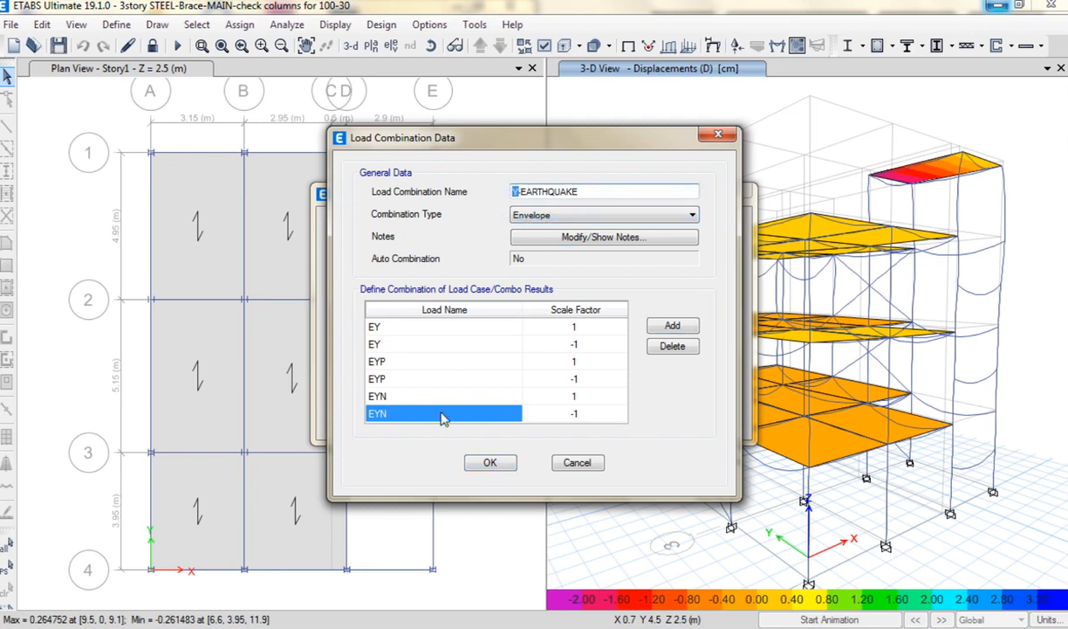
click(491, 462)
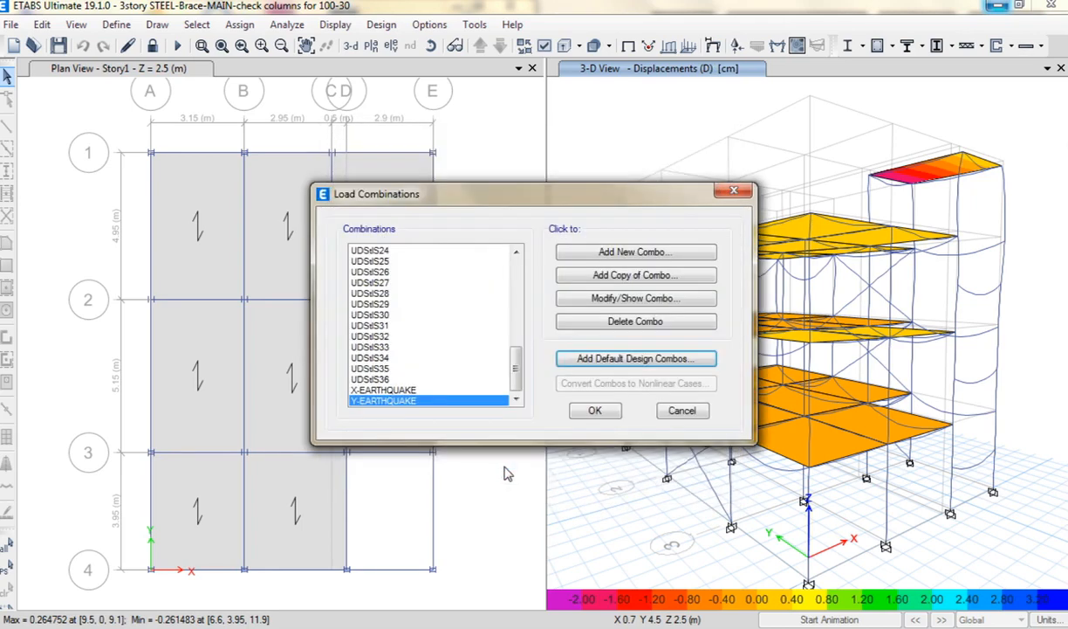
click(611, 410)
- Show the undeformed shape of the model in the 3-D view instead of the displacements
click(514, 521)
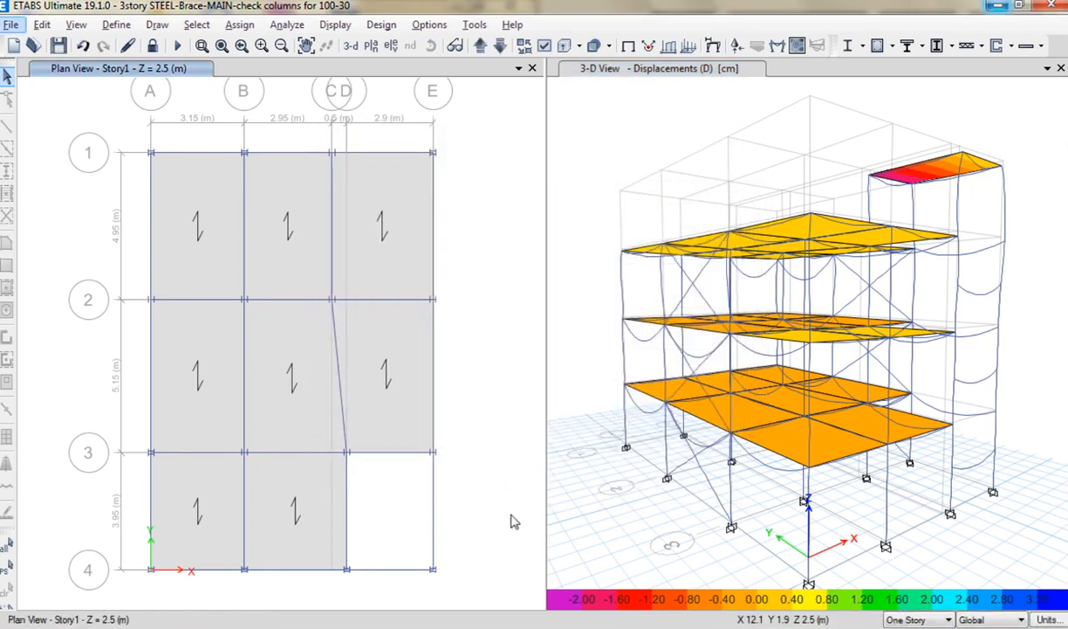
click(609, 150)
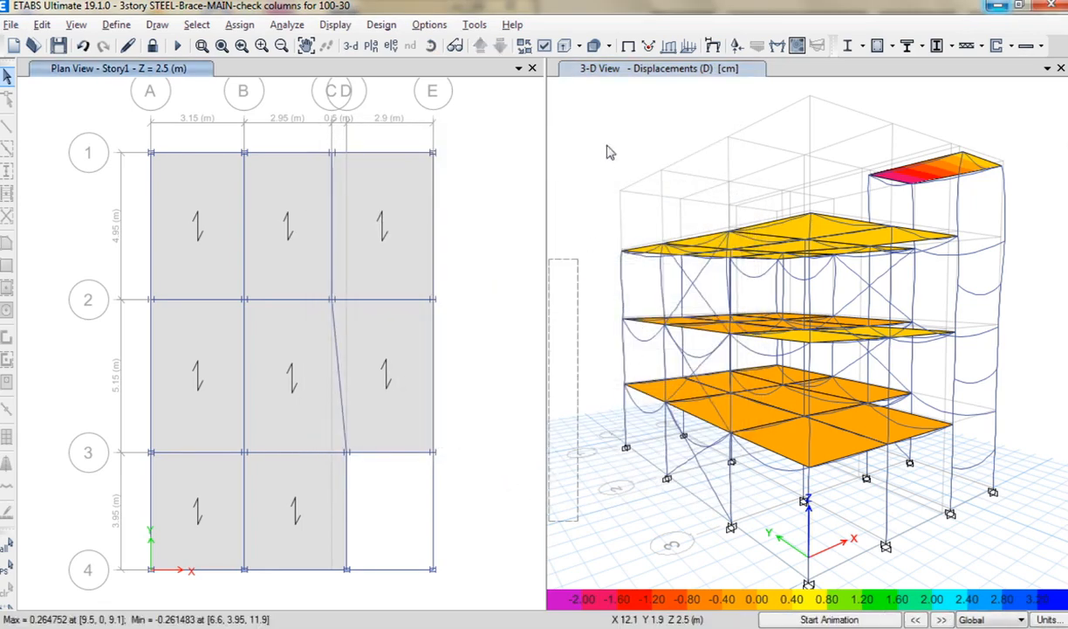
click(629, 46)
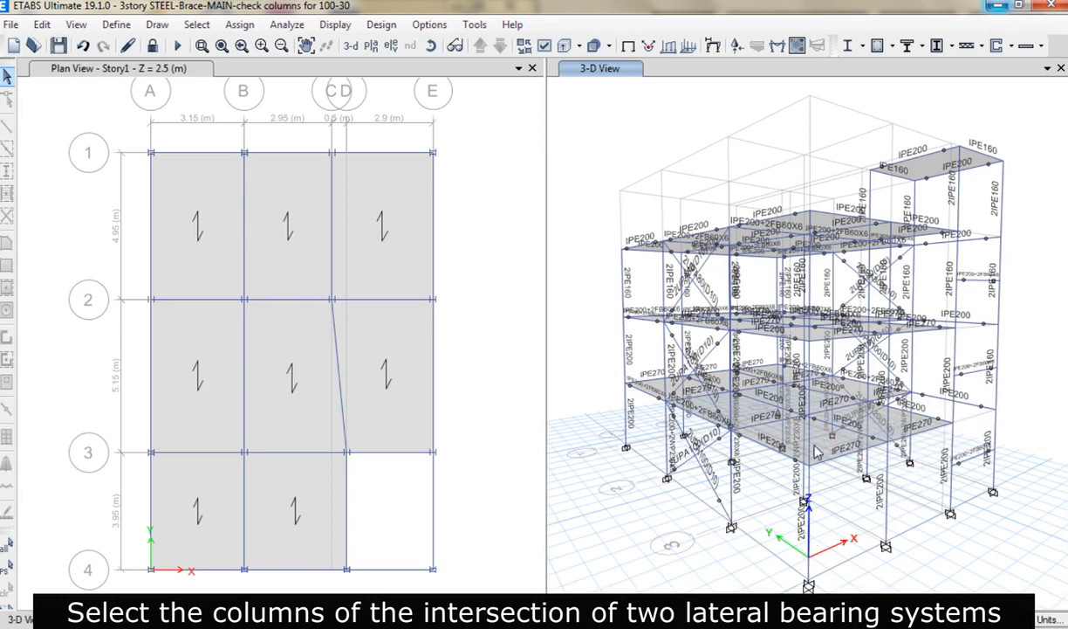
- Switch the plan view window to elevation A and the 3-D view window to elevation E
click(489, 267)
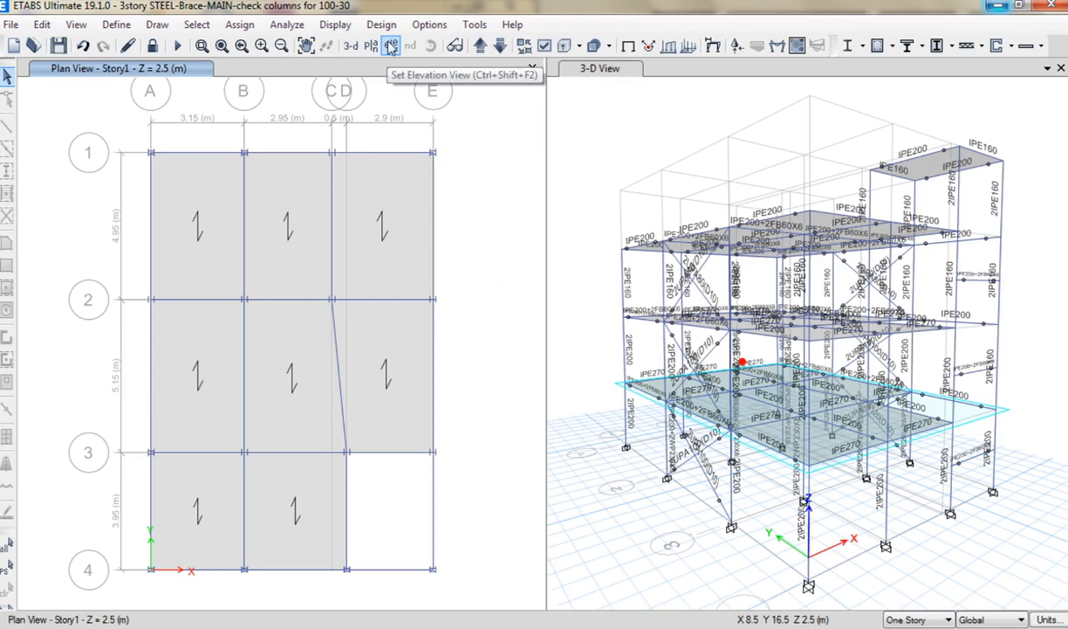
click(391, 46)
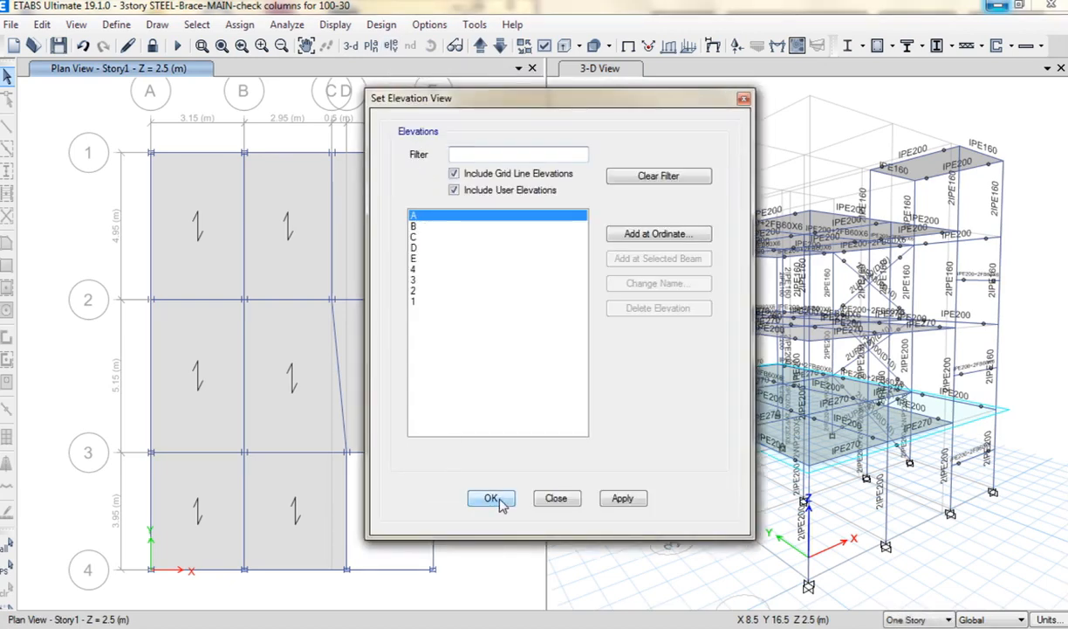
click(492, 498)
click(632, 136)
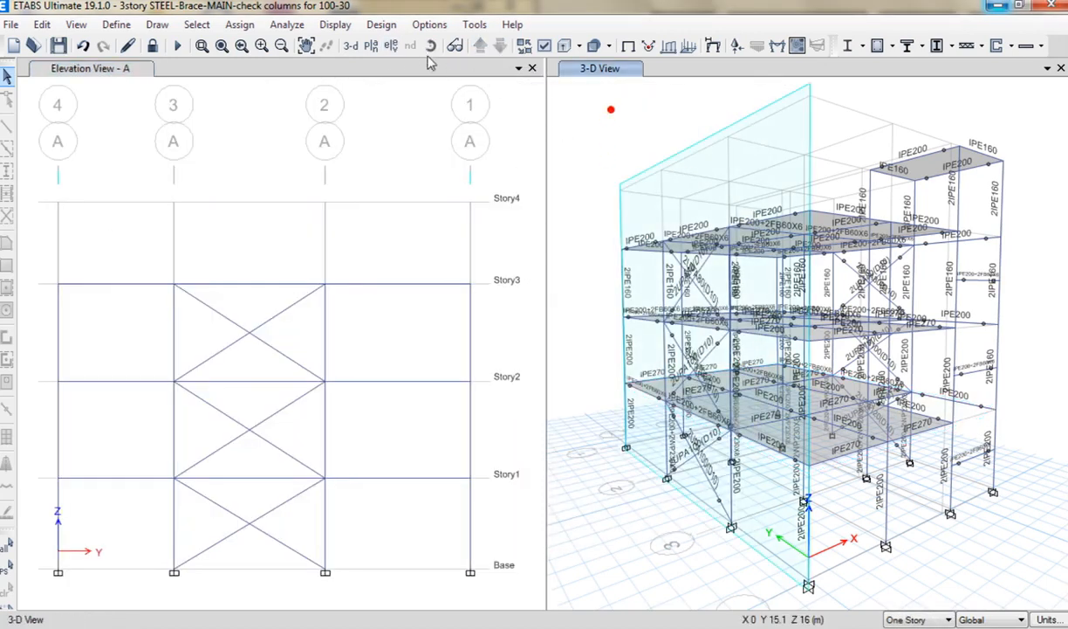
click(391, 46)
click(436, 258)
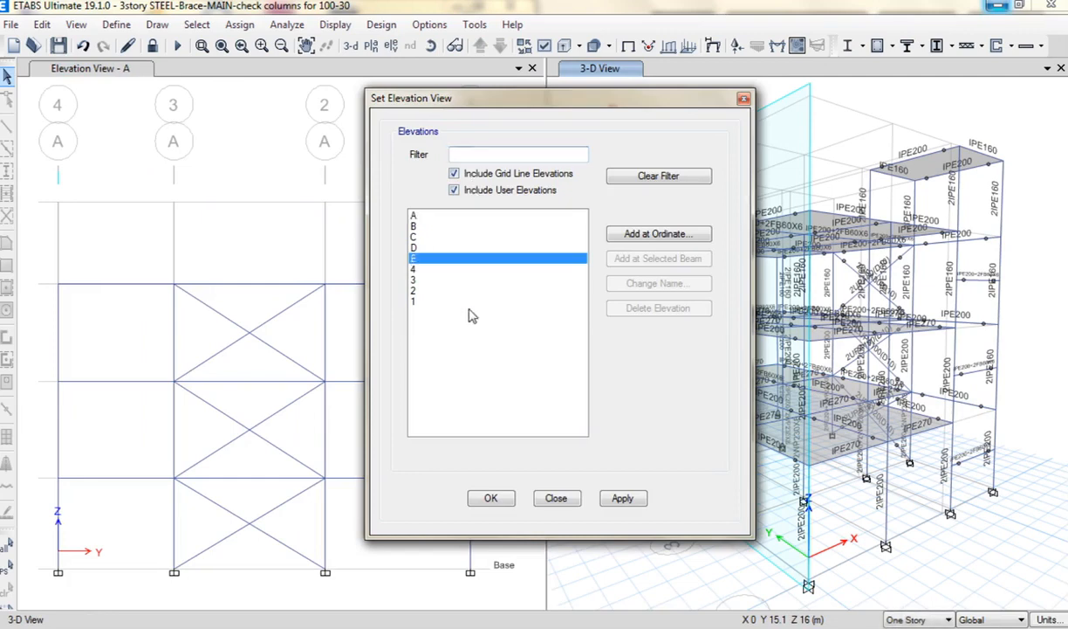
click(487, 496)
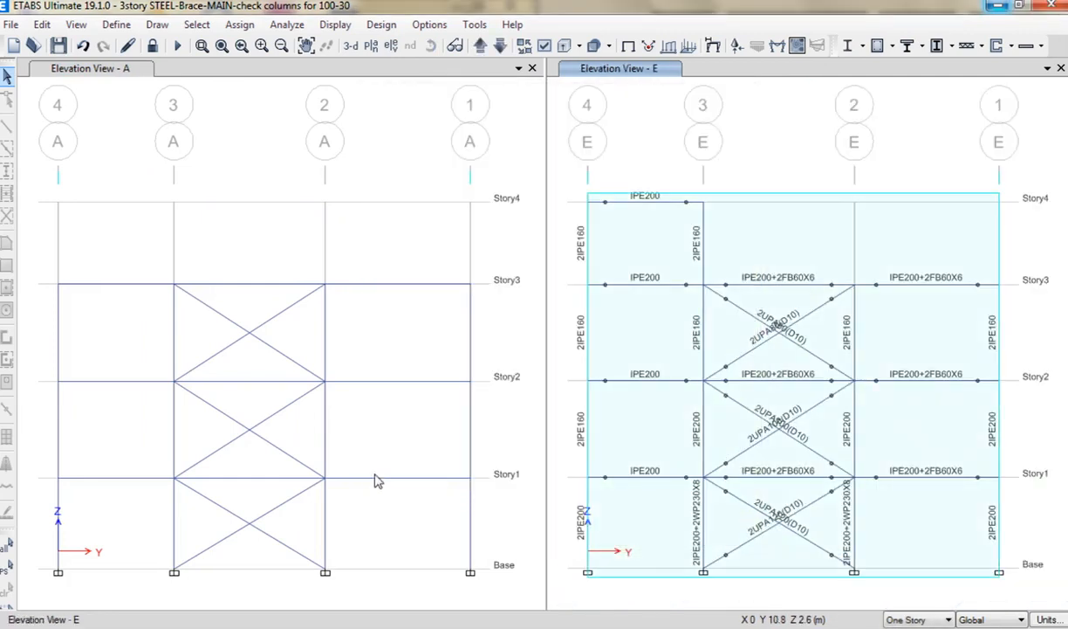
- Select the braced-bay columns on grid lines 2 and 3 in elevation A, from the base to Story3
click(325, 504)
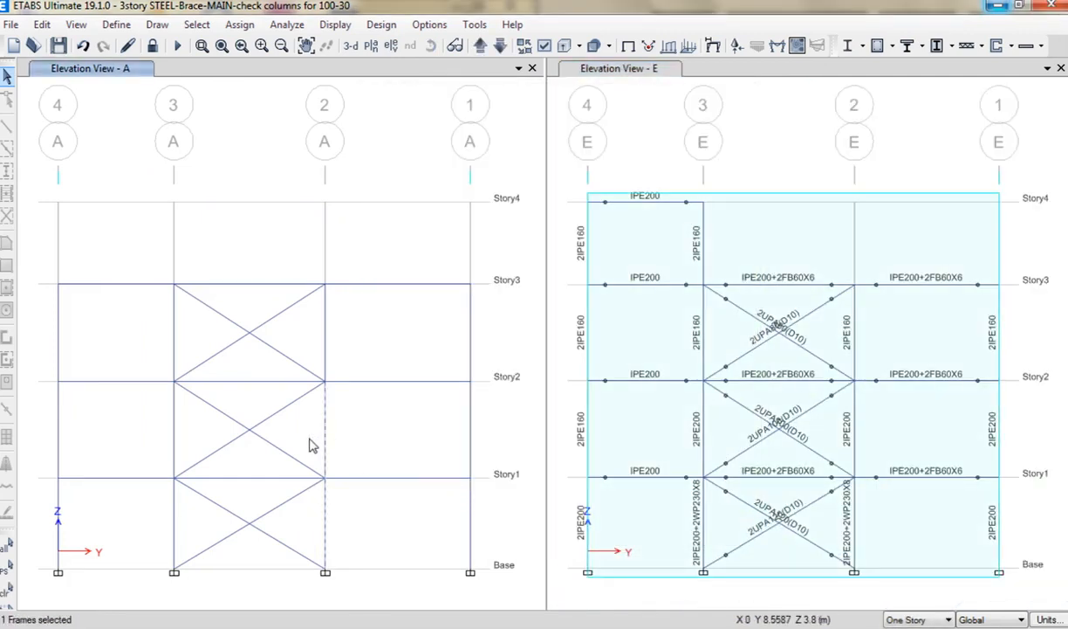
click(323, 332)
click(174, 332)
click(173, 428)
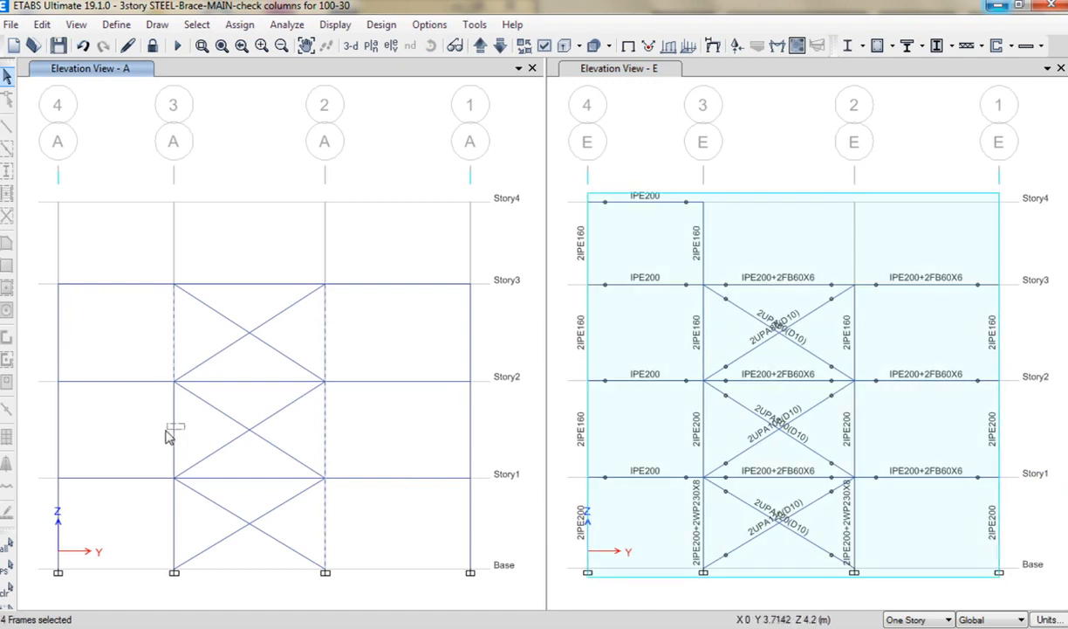
drag(165, 430, 165, 433)
drag(187, 513, 153, 530)
- Add the braced-bay columns on grid lines 3 and 2 in elevation E, from the base to Story3, to the selection
click(699, 522)
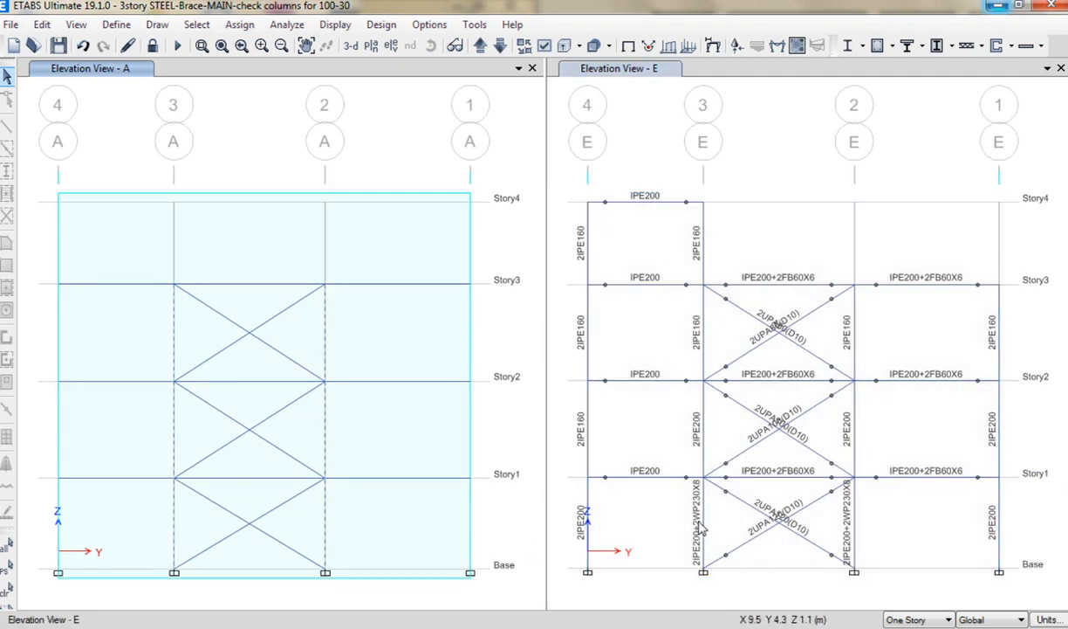
drag(716, 420, 691, 433)
drag(711, 334, 689, 335)
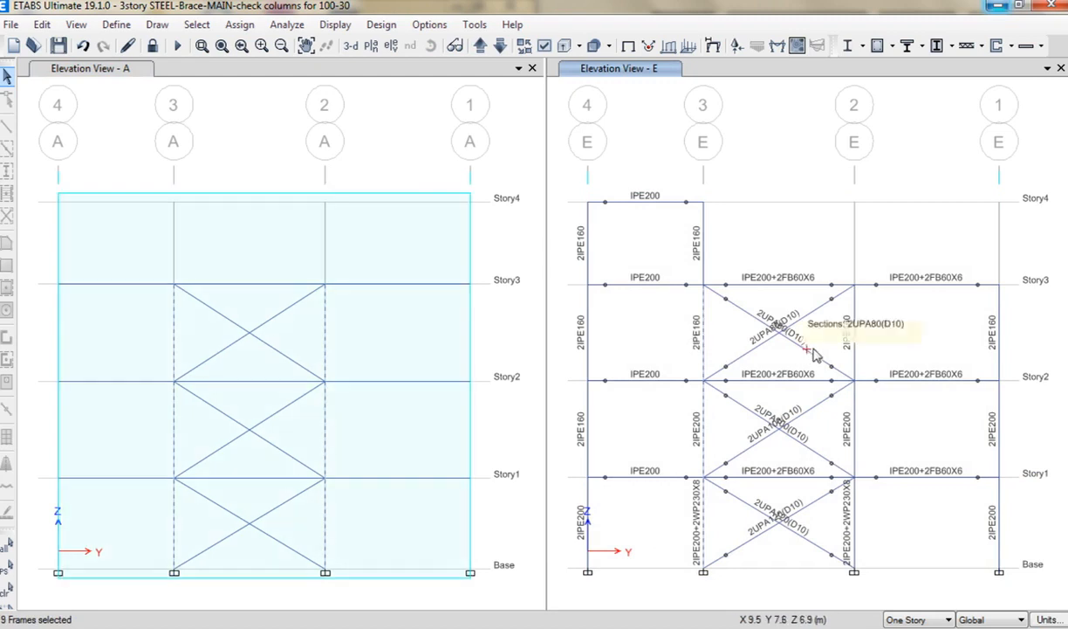
click(851, 337)
click(852, 428)
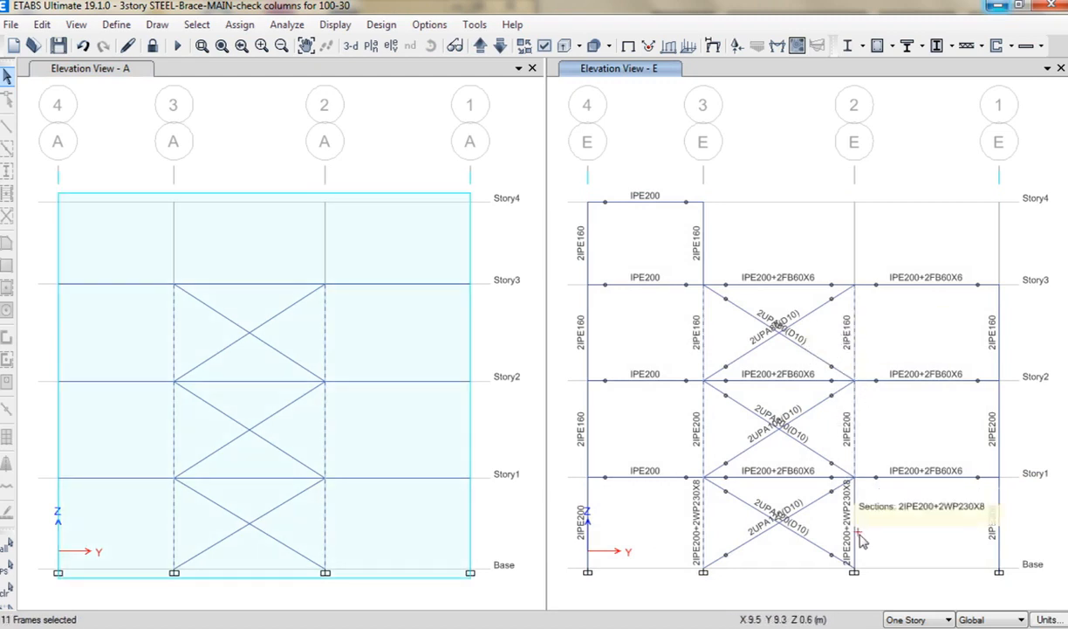
click(856, 537)
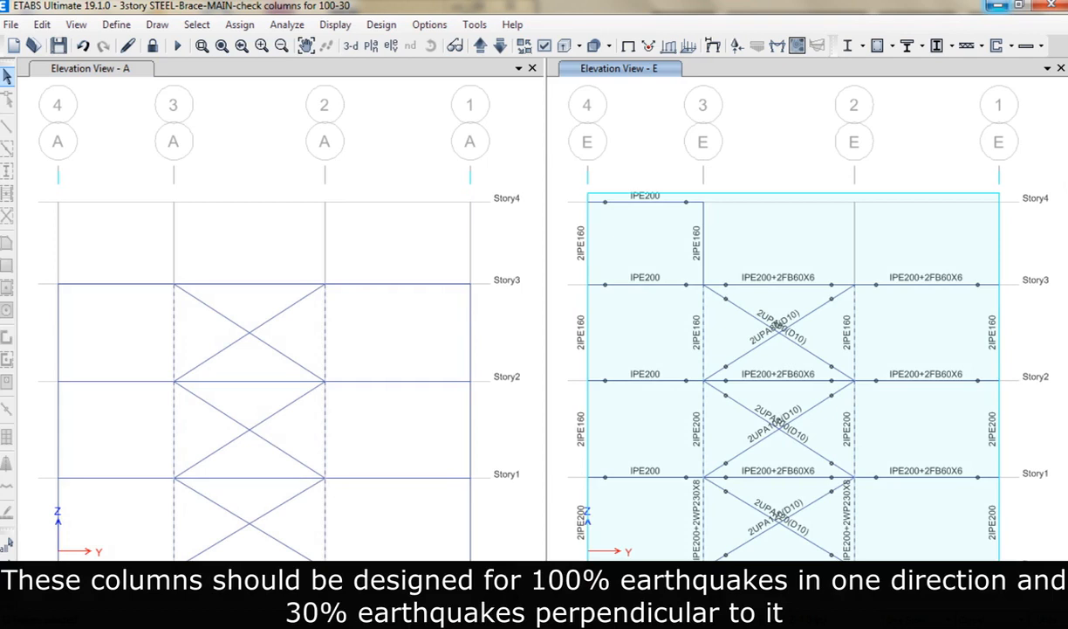
- Replace the elevation A view with the Story1 plan view, keeping the columns selected
click(404, 128)
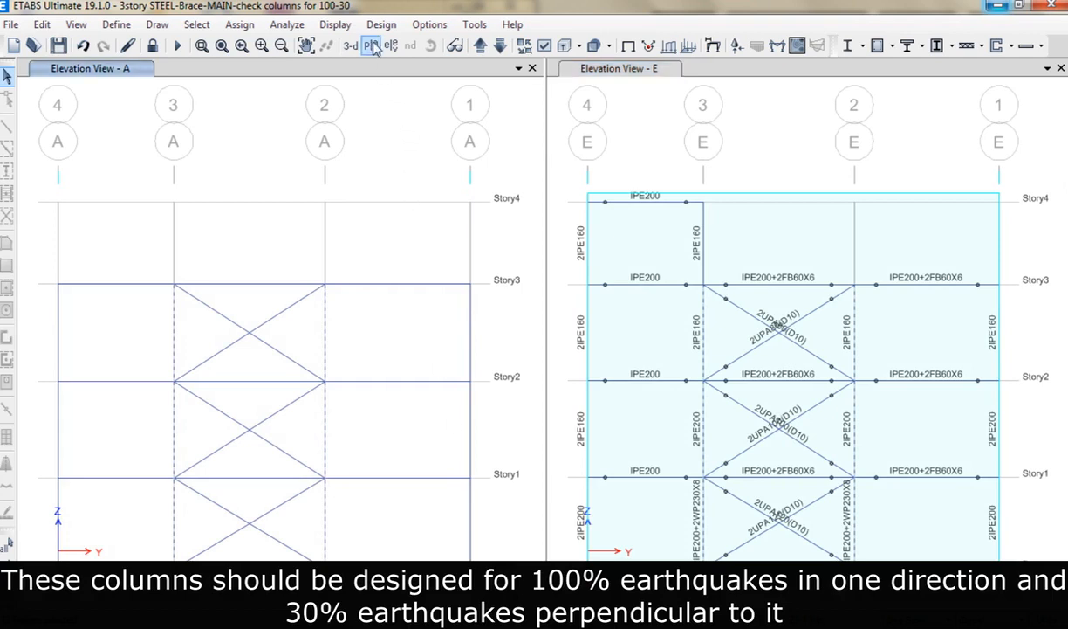
click(367, 45)
click(463, 284)
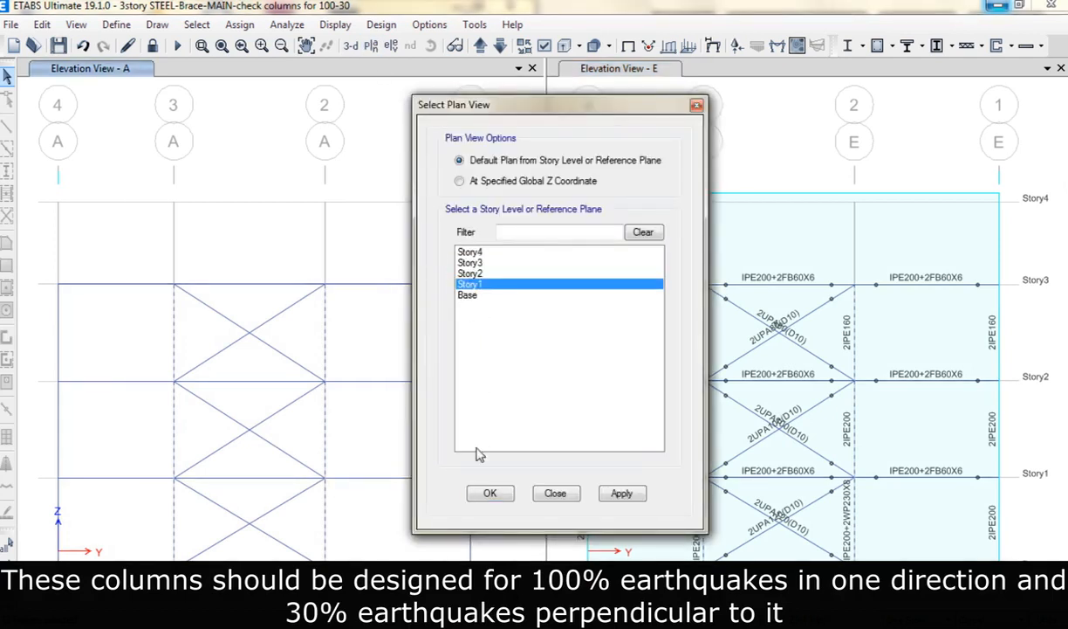
click(489, 493)
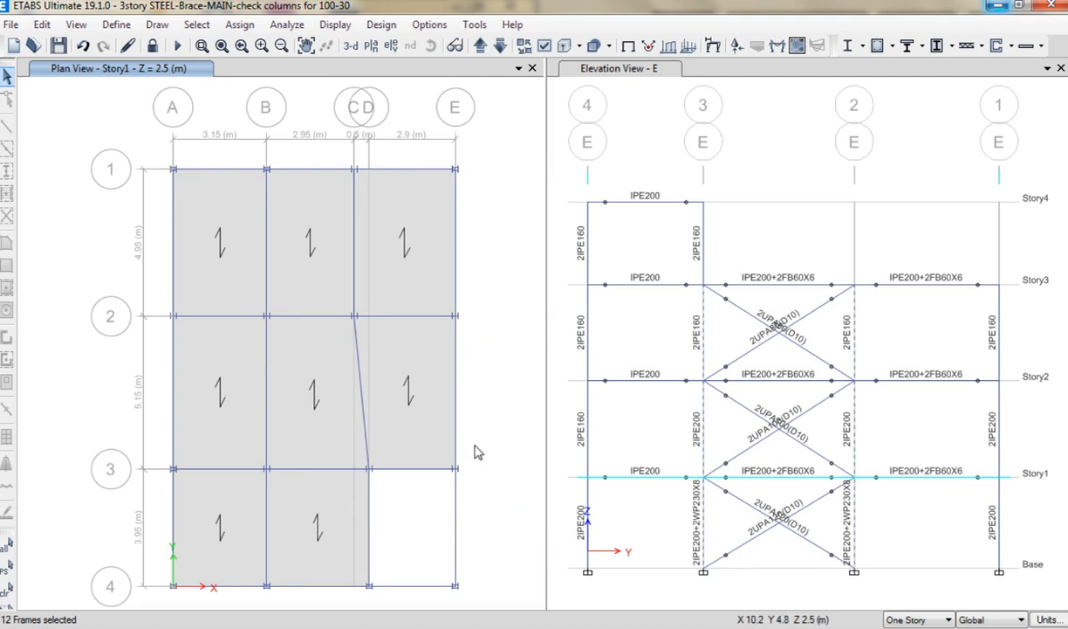
- In the steel frame design overwrites of the selected columns, set the major and minor bending capacities (Mn3, Mn2) to 1E20 tonf-m
click(381, 25)
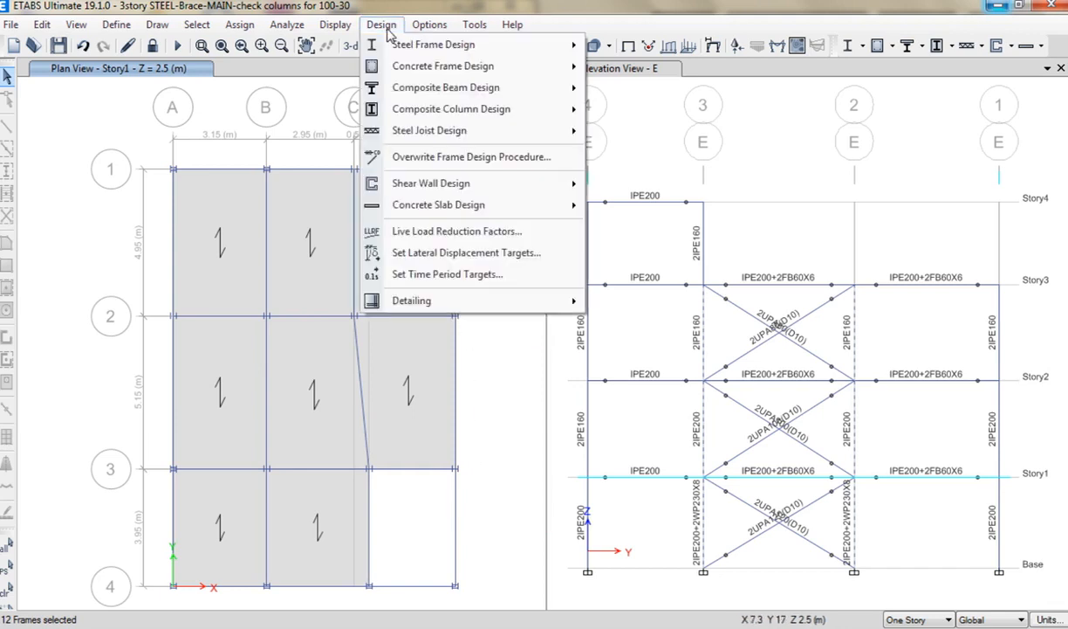
mouse_move(387, 48)
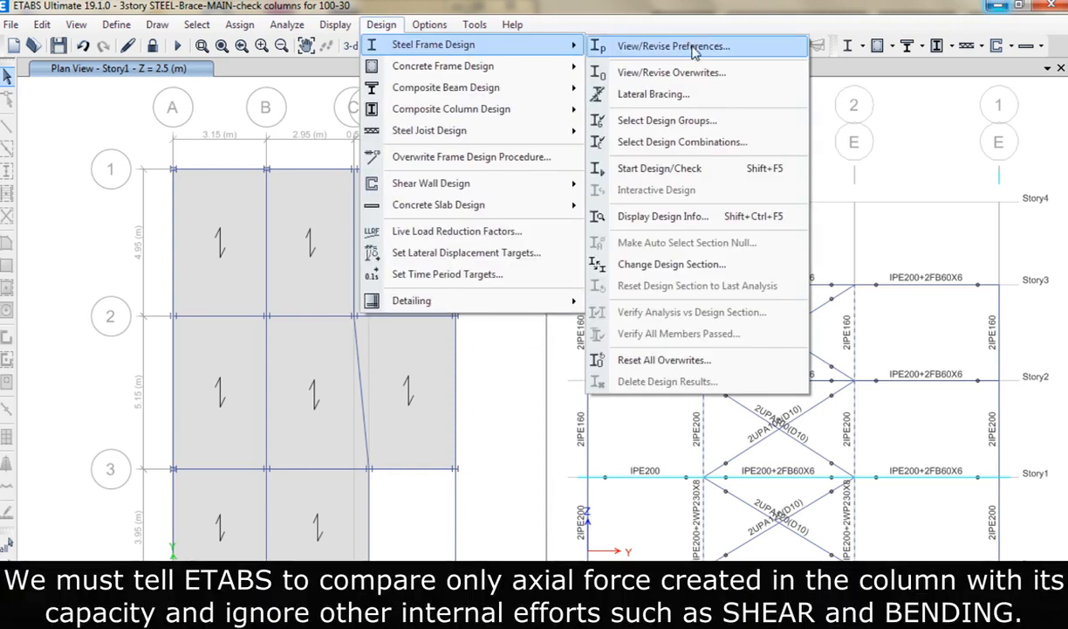
click(673, 73)
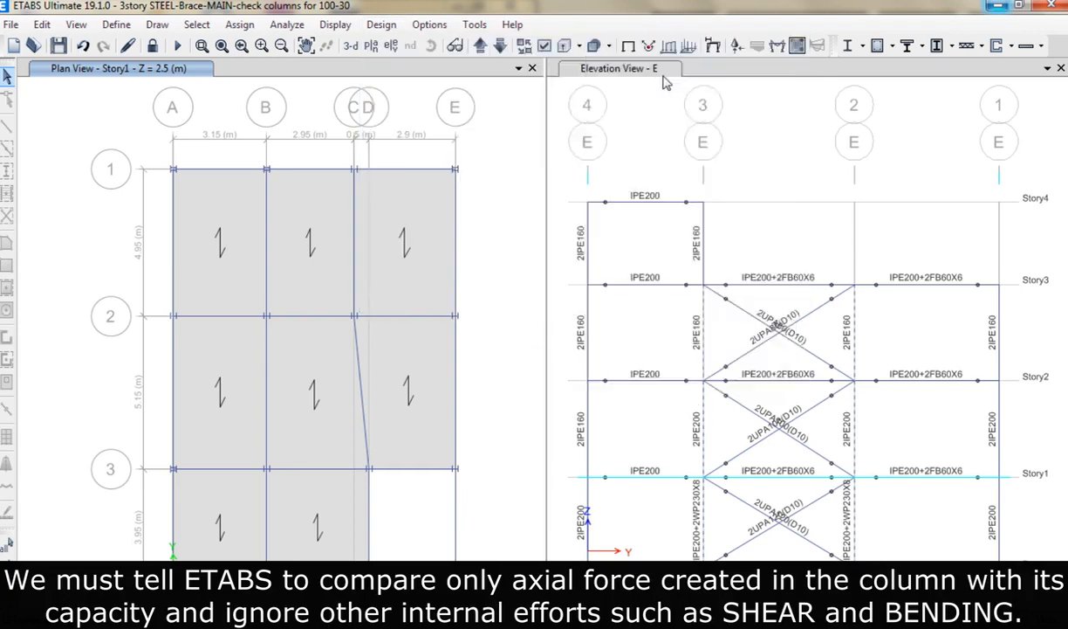
drag(613, 149, 618, 351)
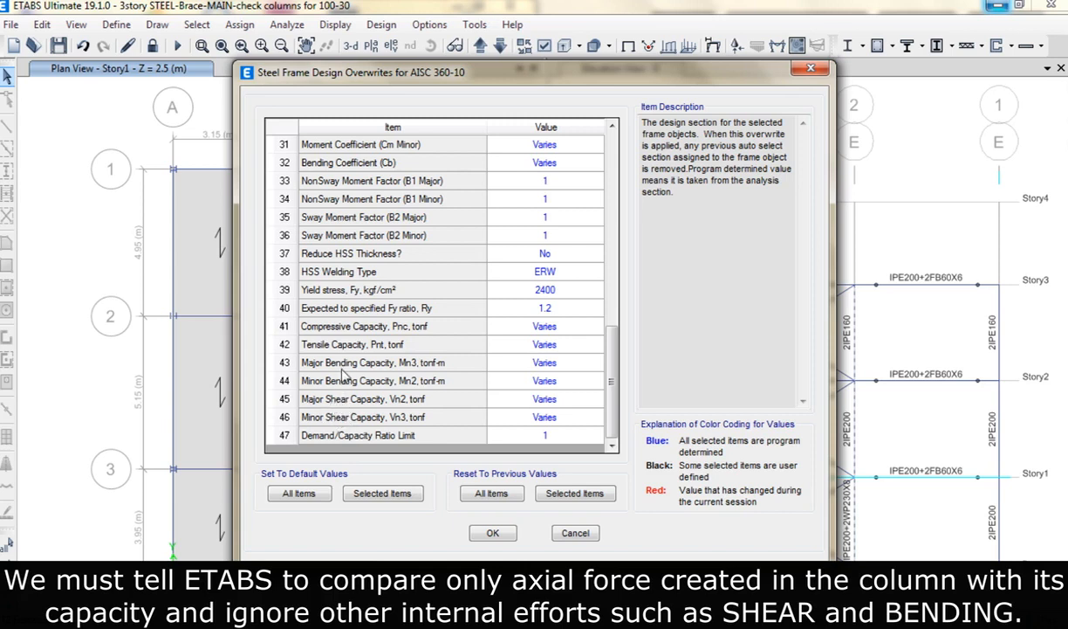
click(519, 363)
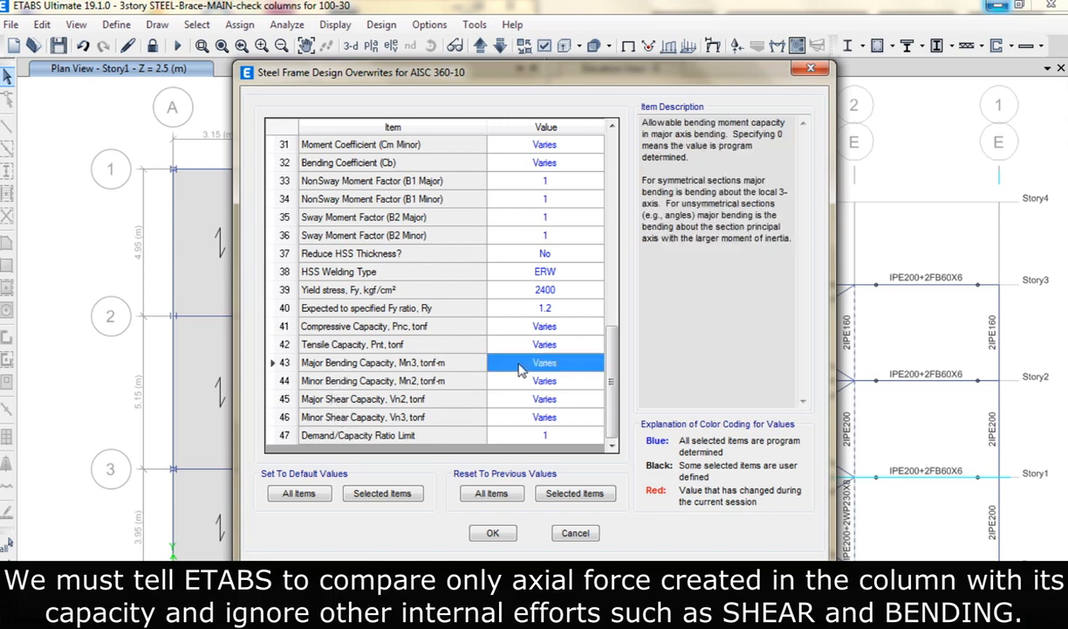
click(519, 363)
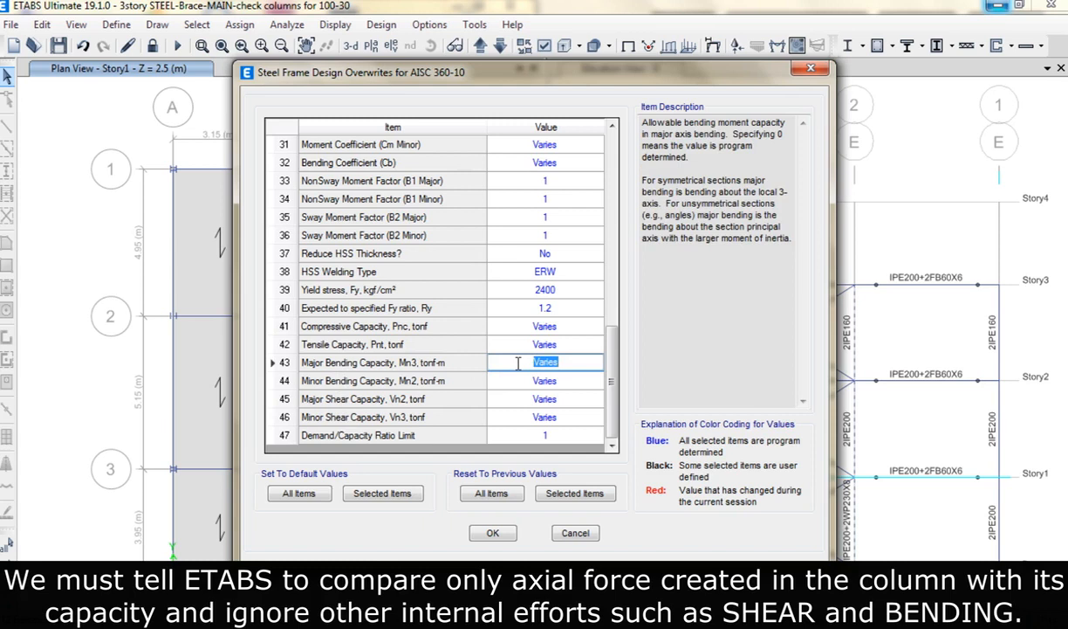
text(1E20)
click(524, 384)
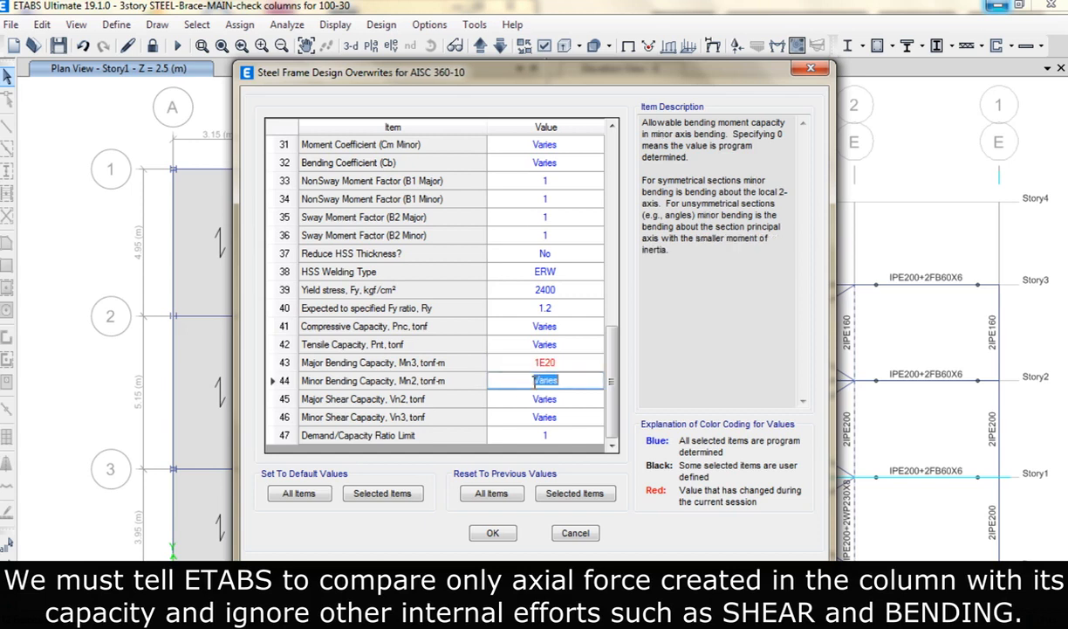
text(1E20)
- Set the major and minor shear capacities (Vn2, Vn3) of the selected columns to 1E20 tonf
click(517, 399)
text(1E20)
click(542, 418)
text(1E20)
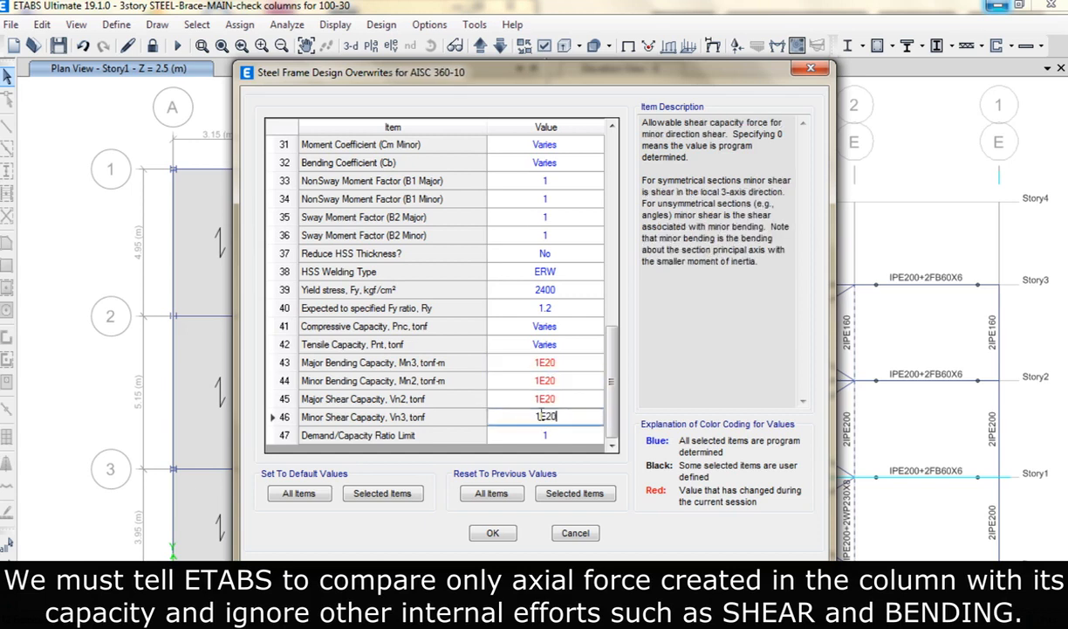
- Accept the capacity overwrites and remove all UDStlS combinations from the strength design combinations for steel frame design
click(492, 531)
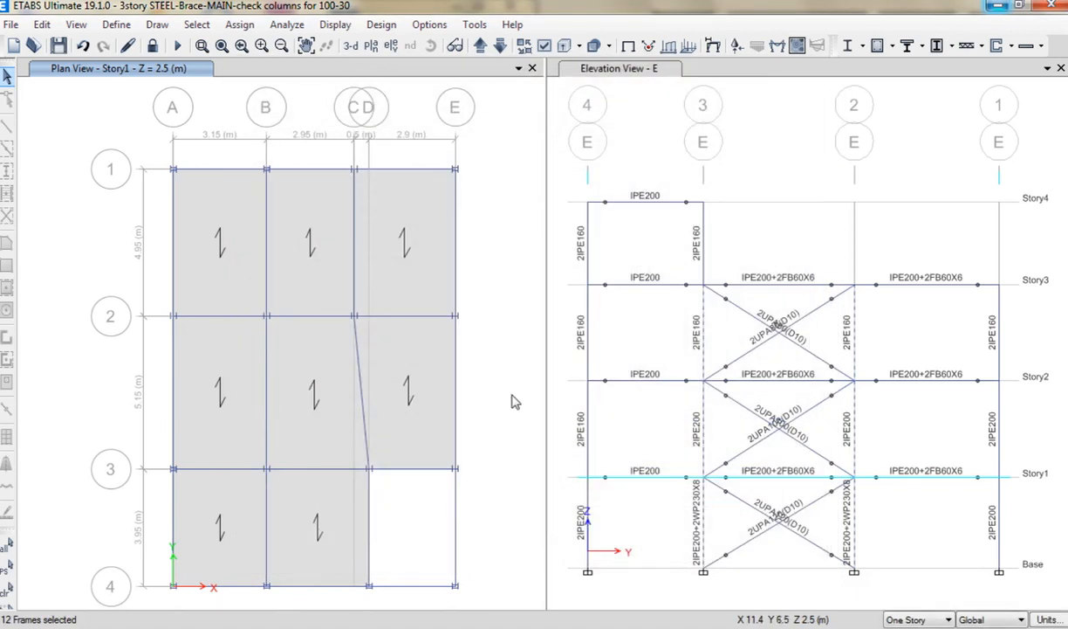
click(851, 47)
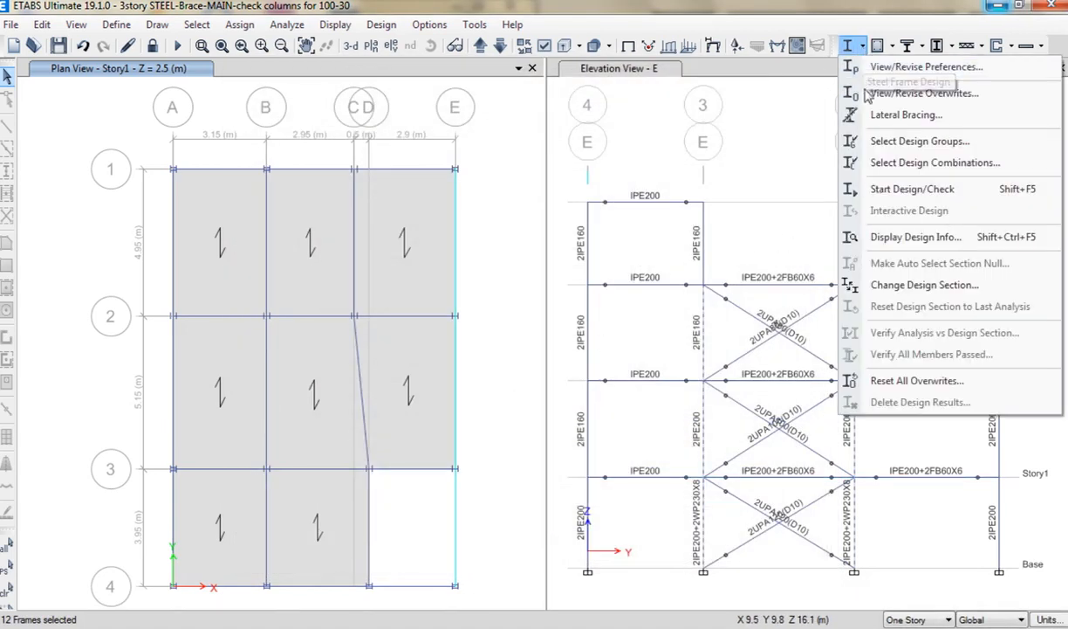
click(889, 164)
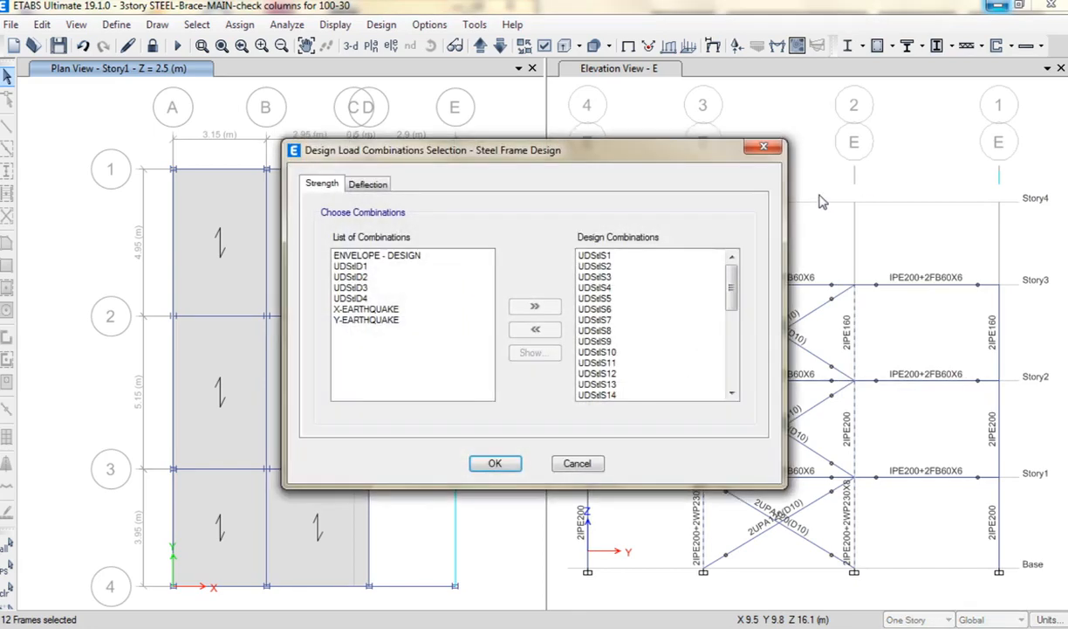
drag(616, 255, 615, 411)
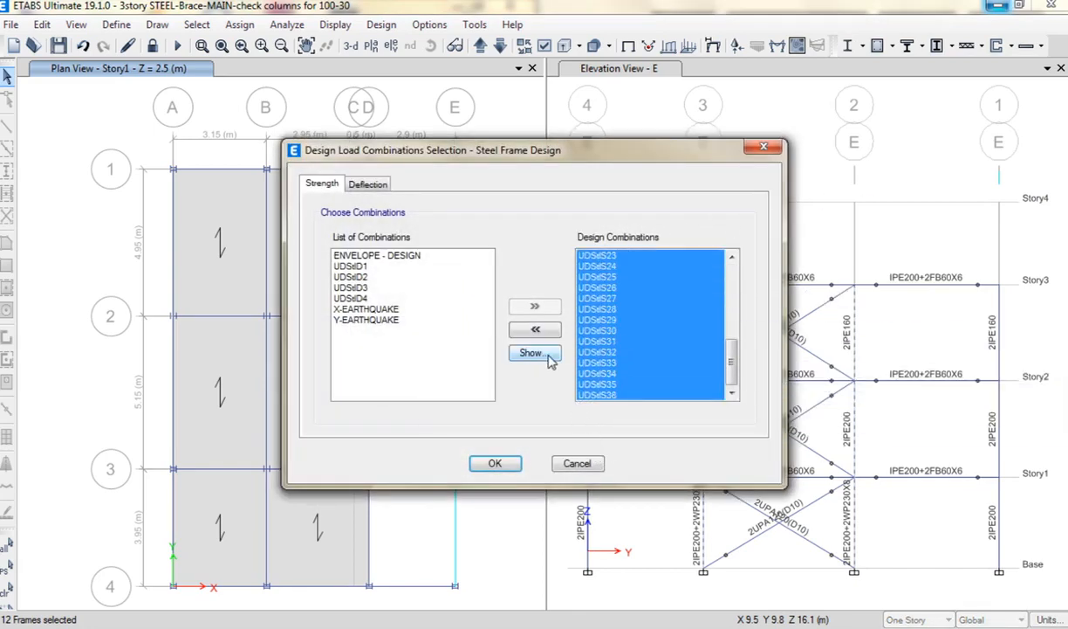
click(536, 330)
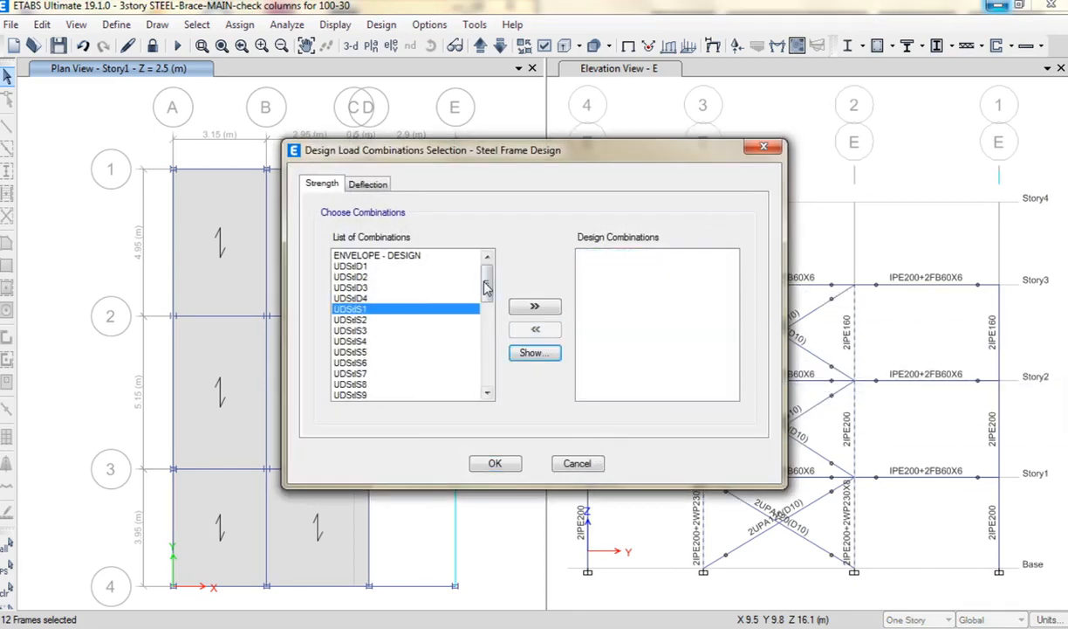
- Add Y-EARTHQUAKE as the only strength design combination for steel frame design and accept the selection
drag(486, 282, 486, 376)
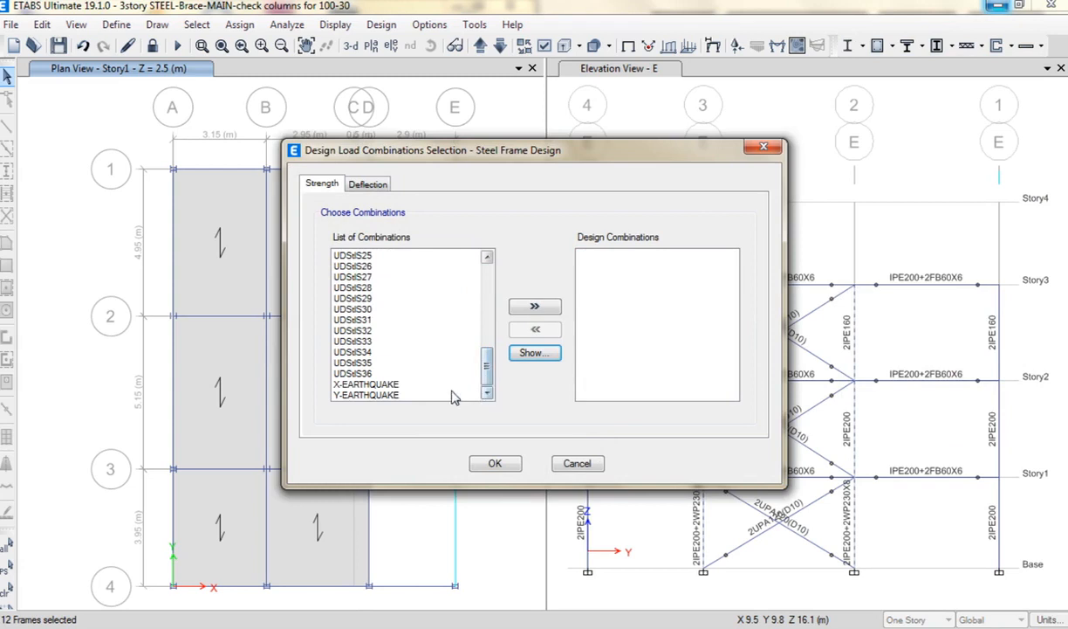
click(336, 395)
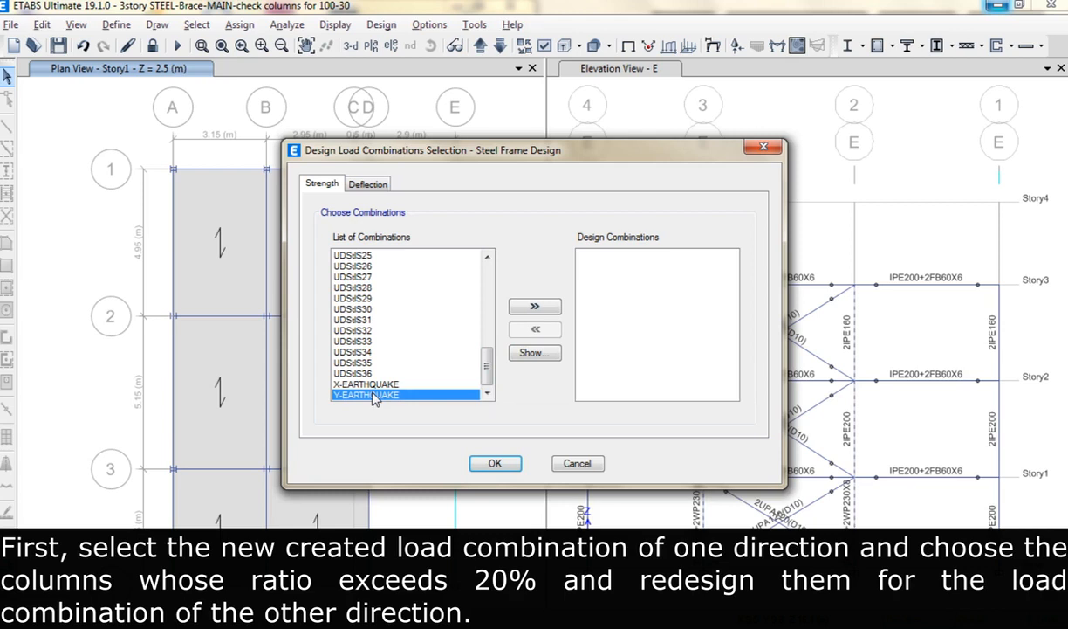
click(533, 308)
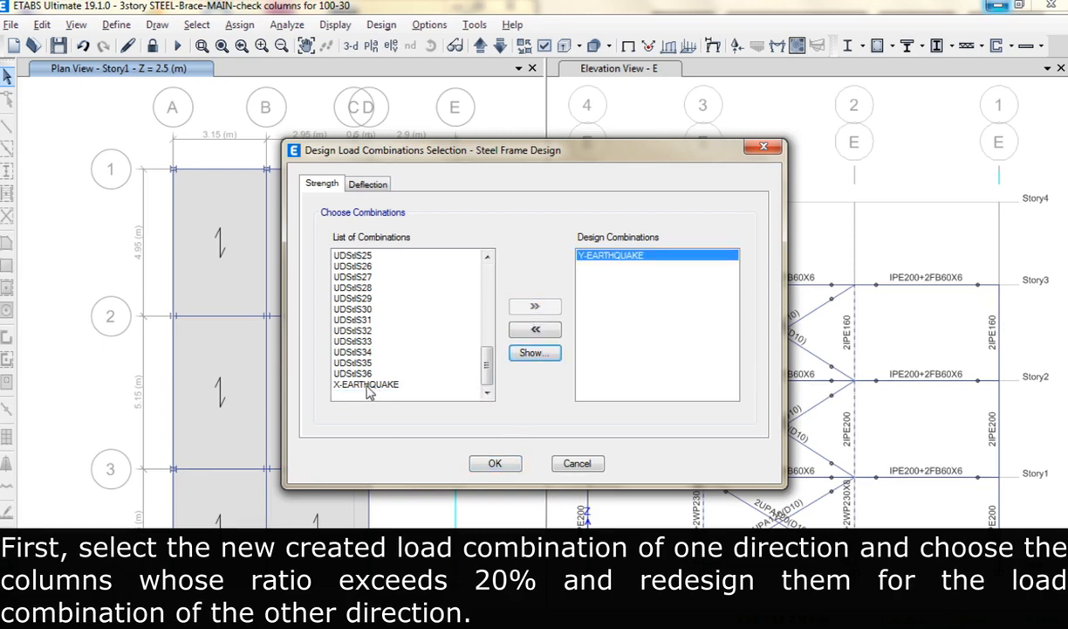
click(592, 259)
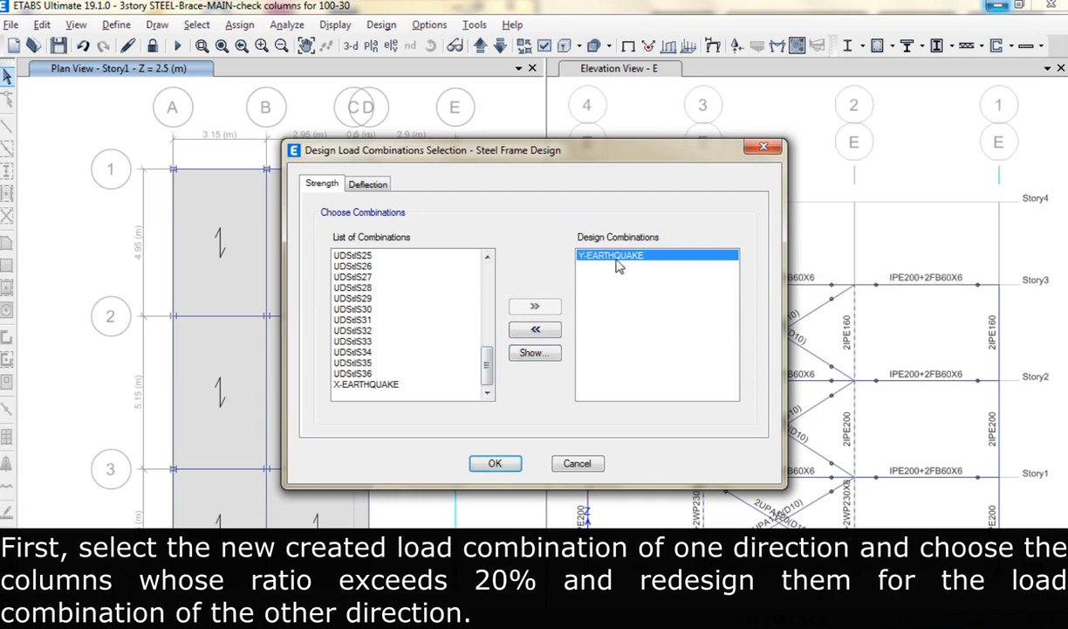
click(500, 463)
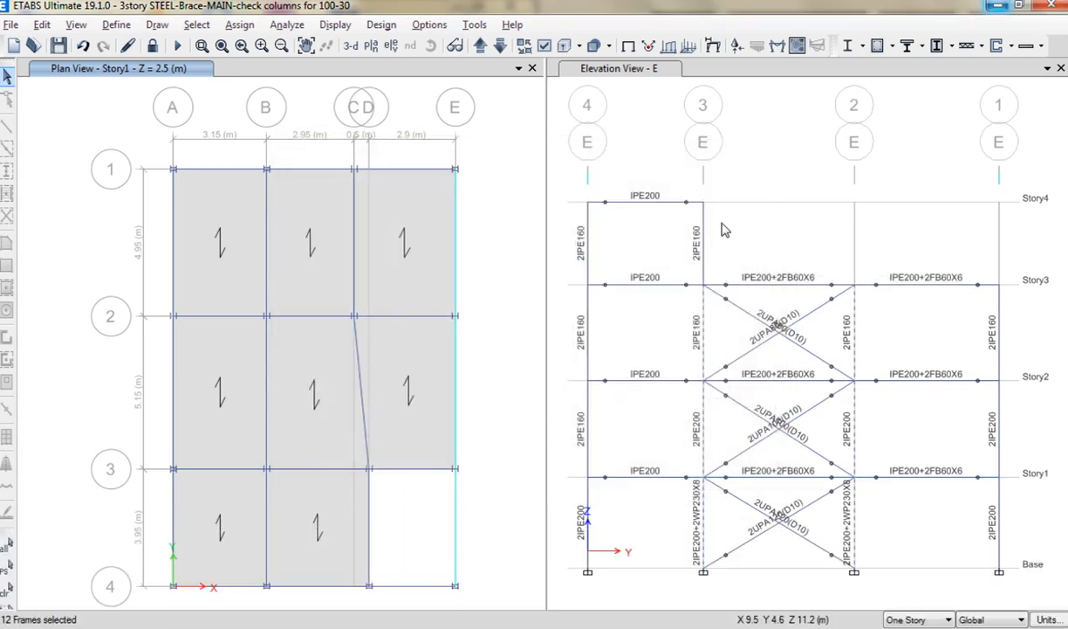
- Replace the elevation E view with a 3-D view and show only the selected braced-bay columns
click(727, 134)
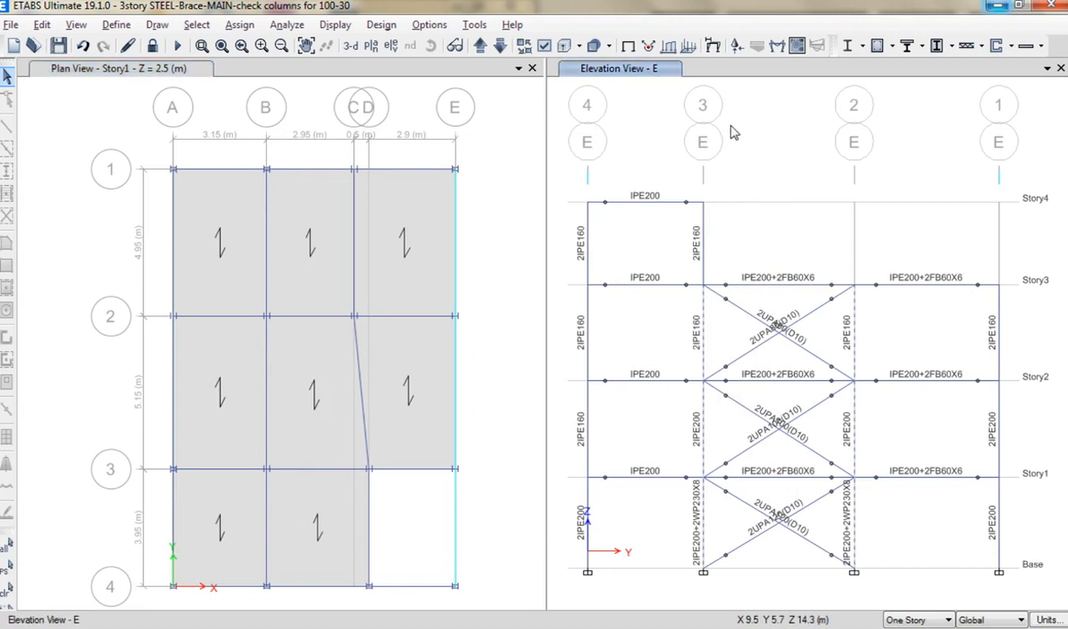
click(350, 46)
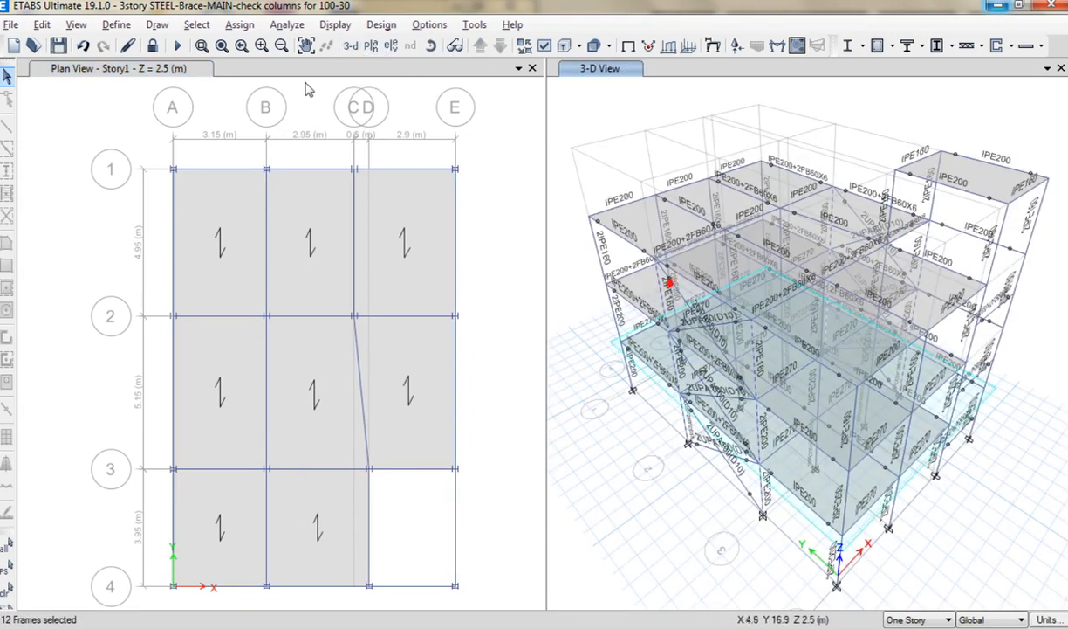
click(192, 26)
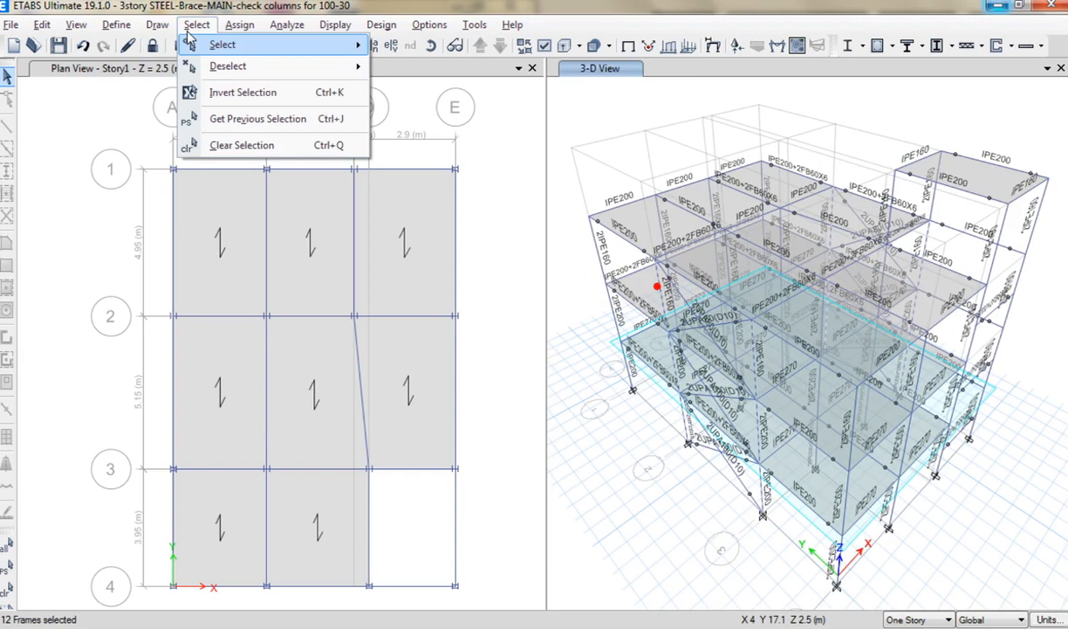
mouse_move(193, 55)
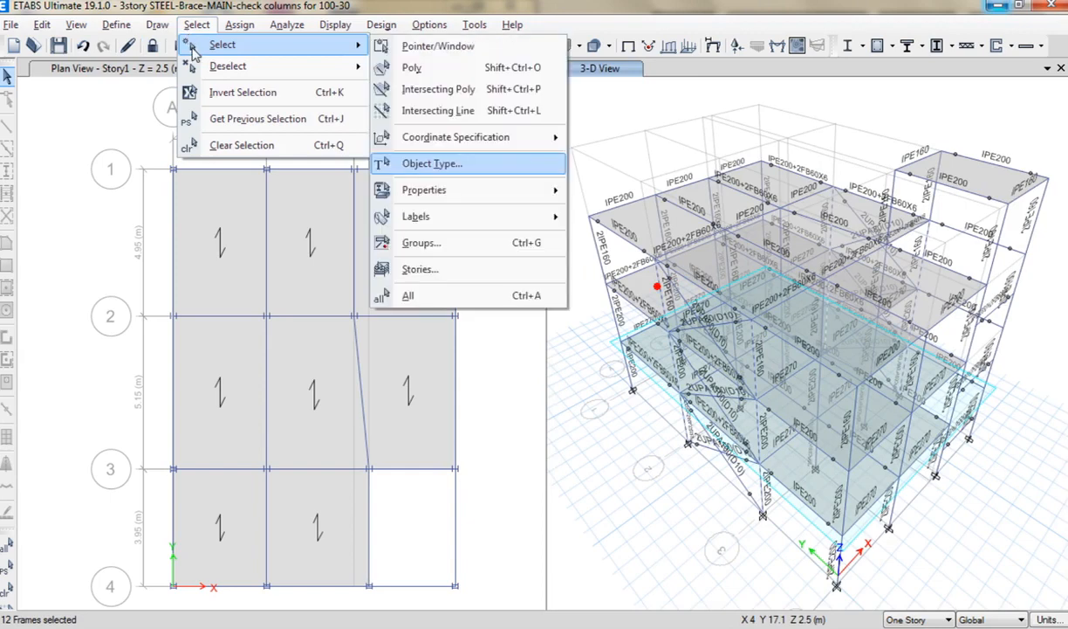
click(154, 46)
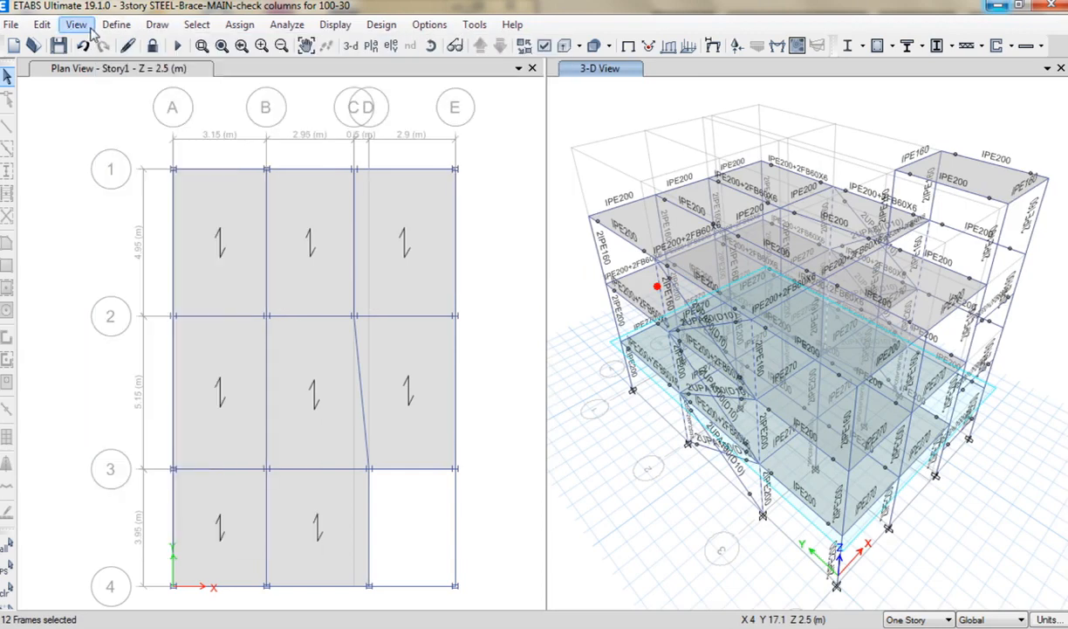
right_click(570, 309)
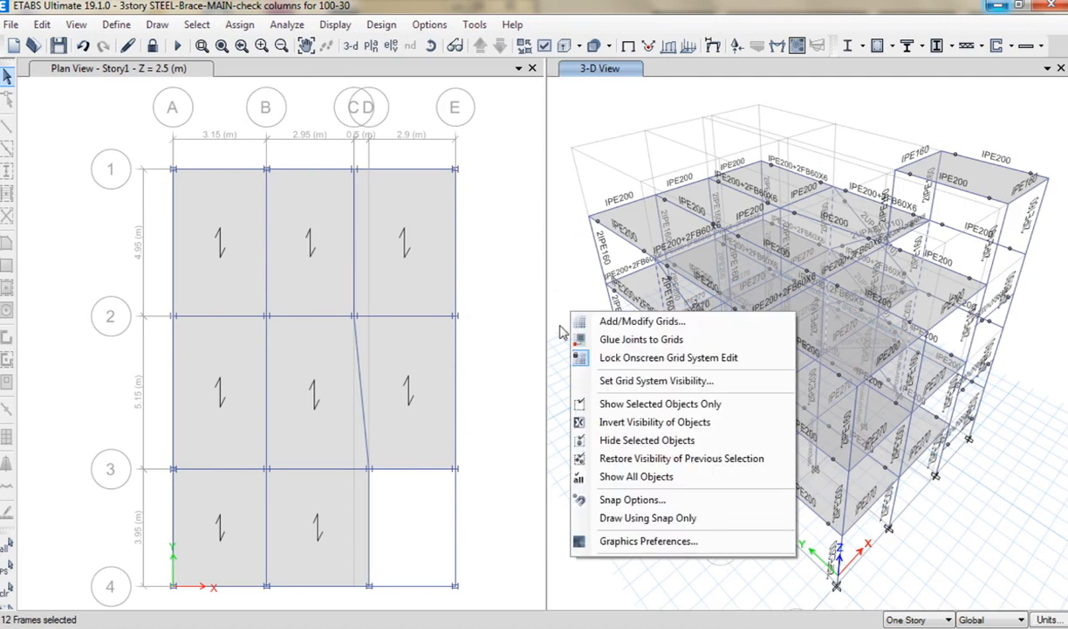
click(622, 406)
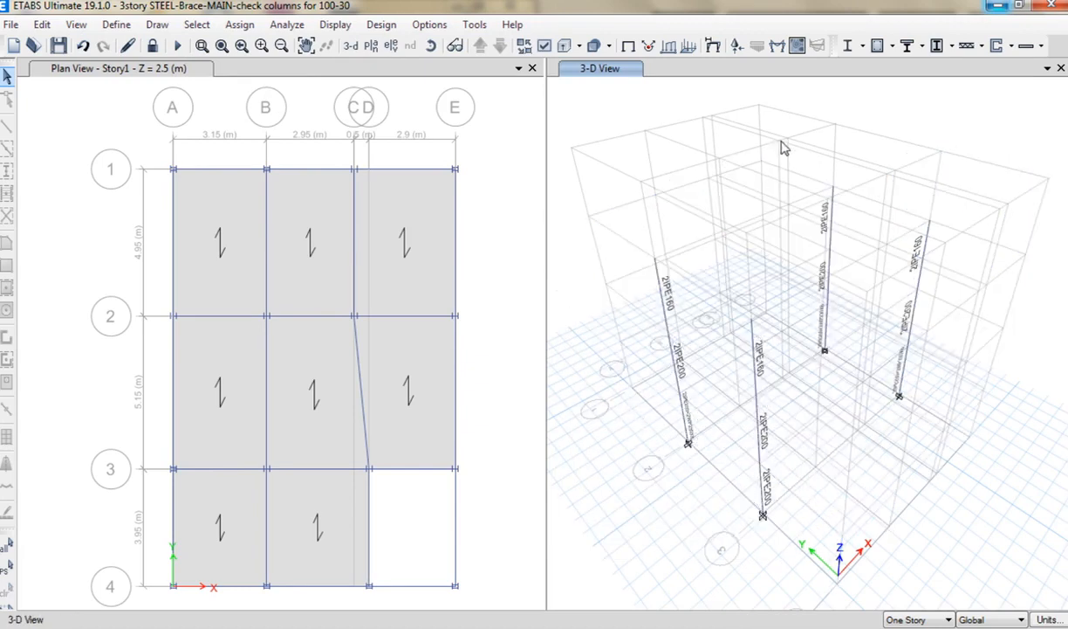
- Select the isolated columns, run the steel design check on them, and display the P-M ratio colors and values in the 3-D view
drag(929, 182, 645, 510)
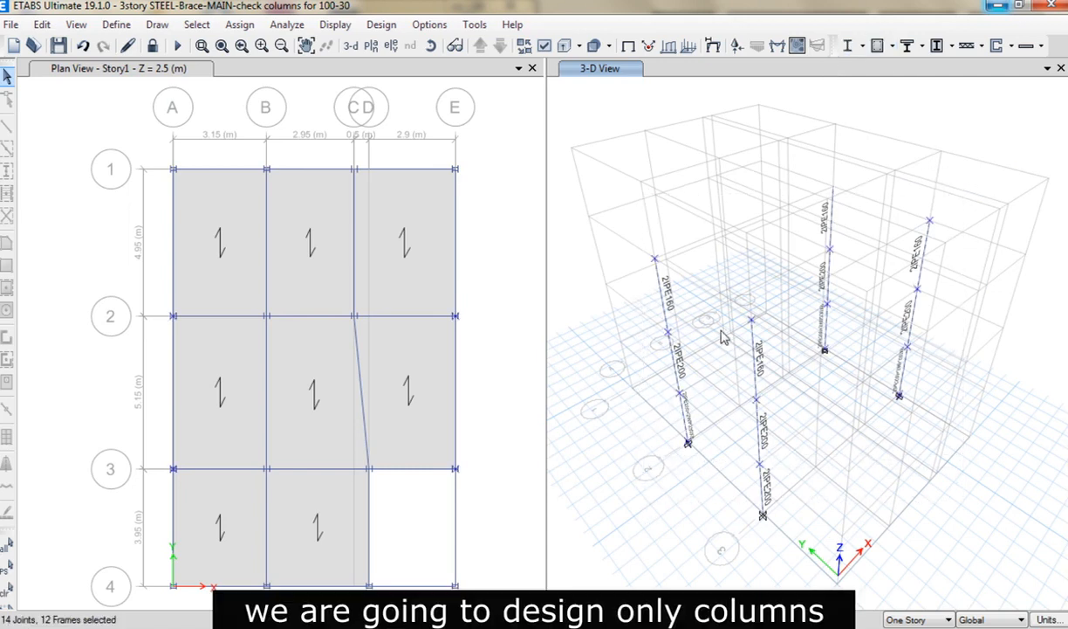
click(849, 46)
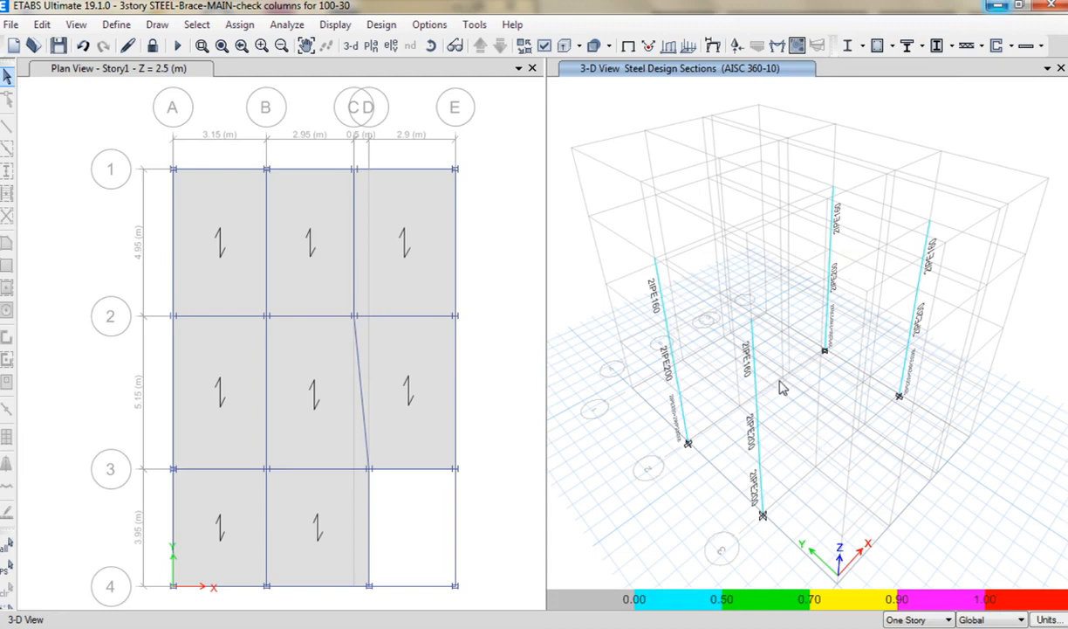
shift+middle_drag(783, 388, 758, 302)
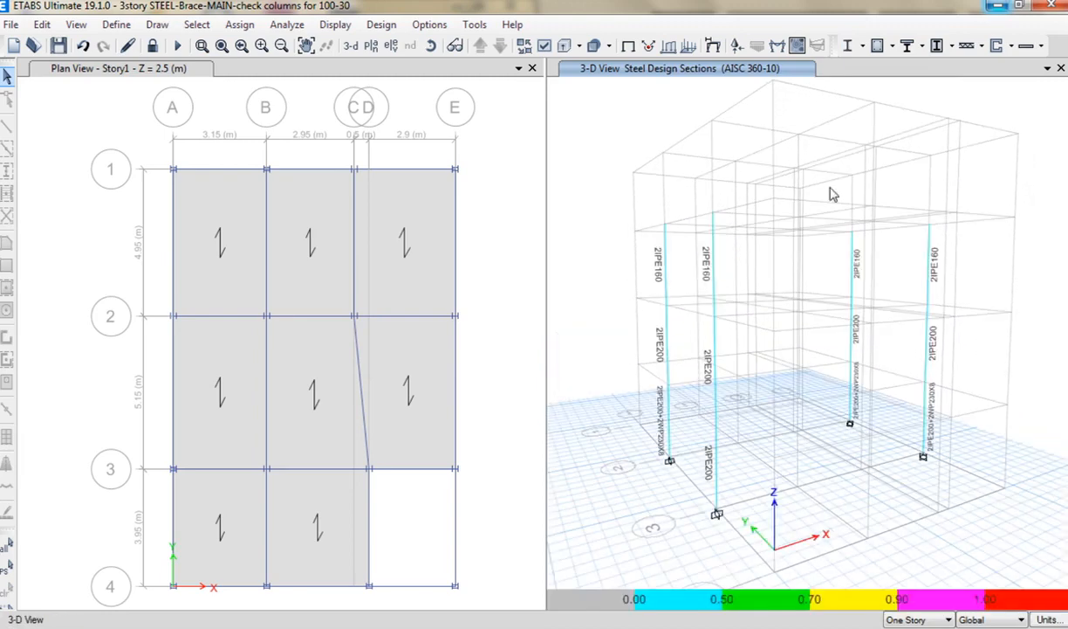
click(862, 45)
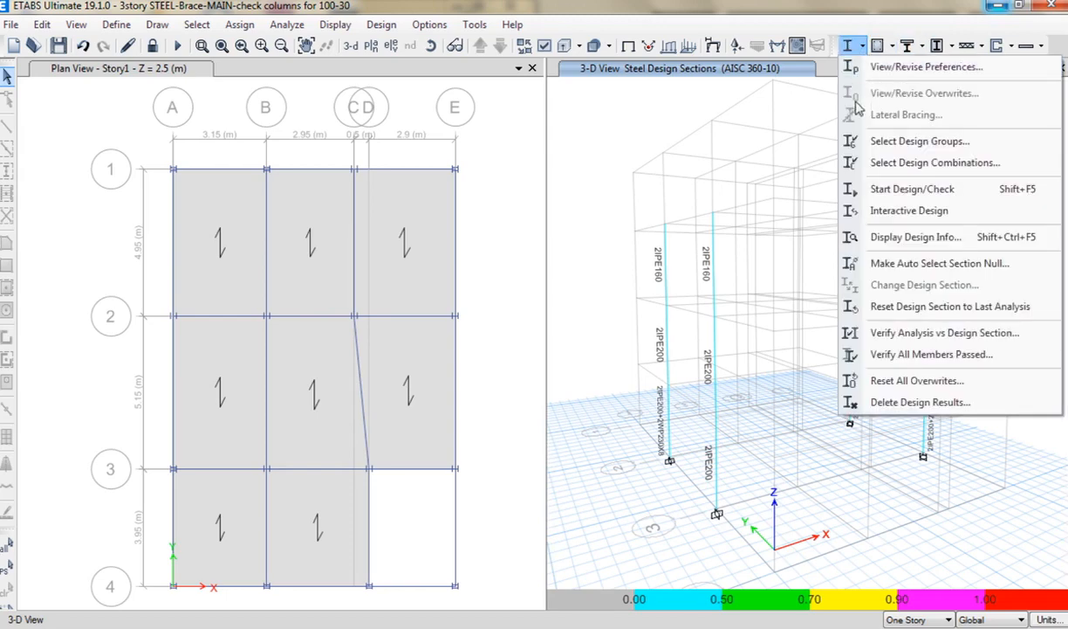
click(860, 236)
click(808, 272)
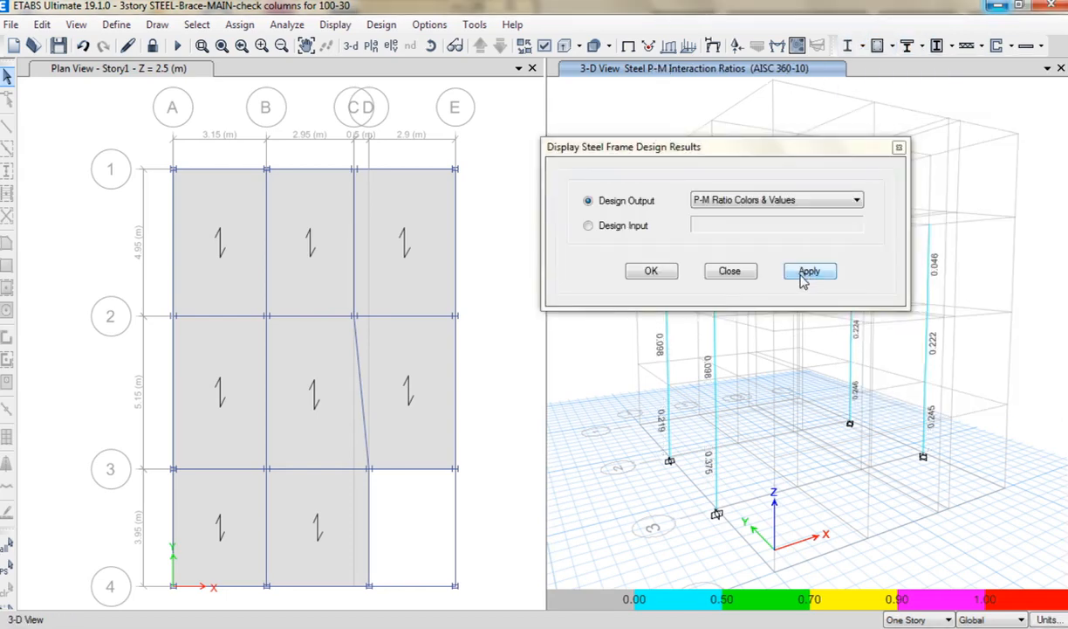
click(729, 271)
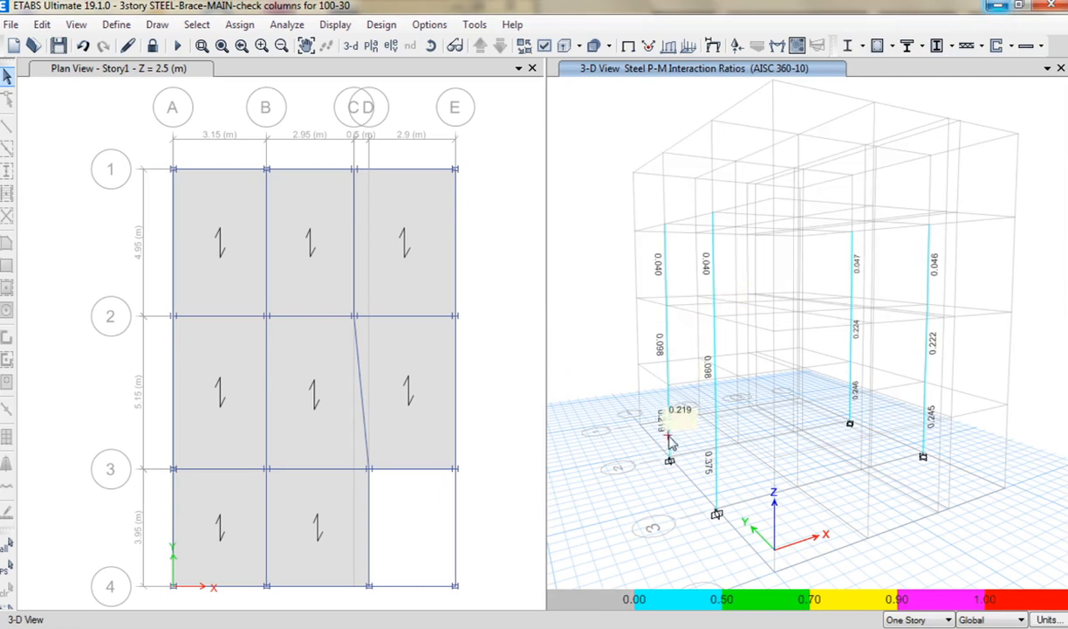
mouse_move(712, 391)
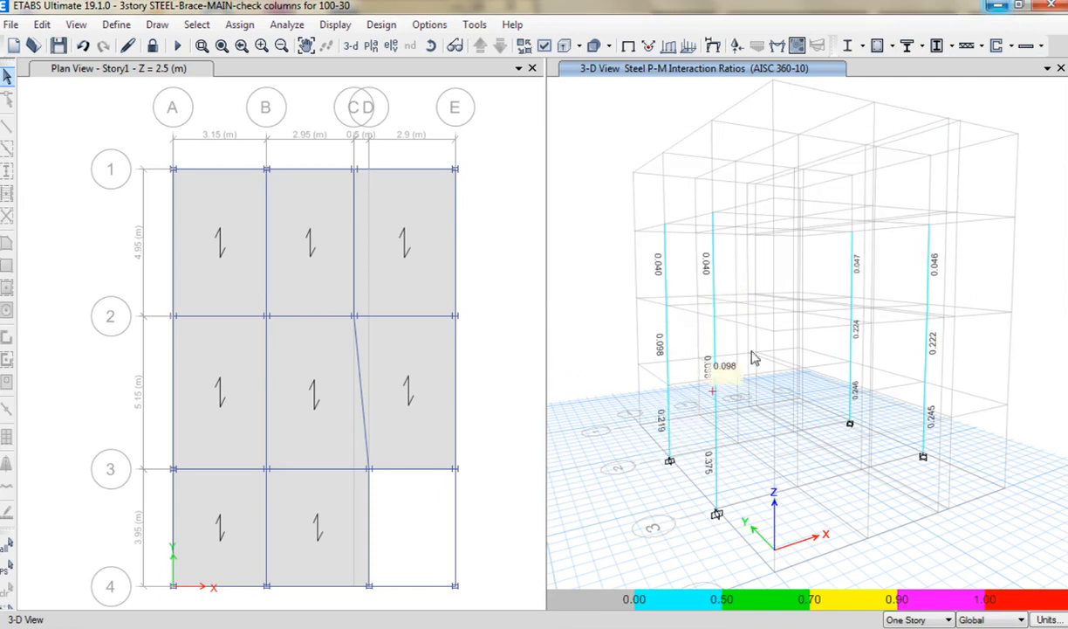
- Set the Demand/Capacity Ratio Limit to 0.2 in the steel frame design preferences
click(851, 45)
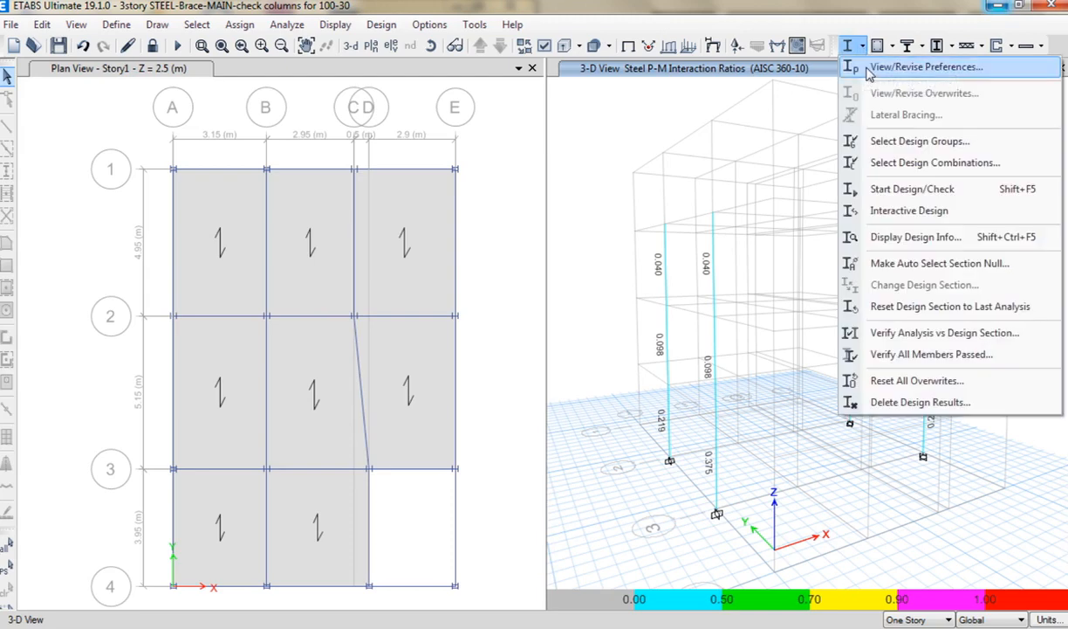
click(868, 75)
drag(612, 199, 620, 394)
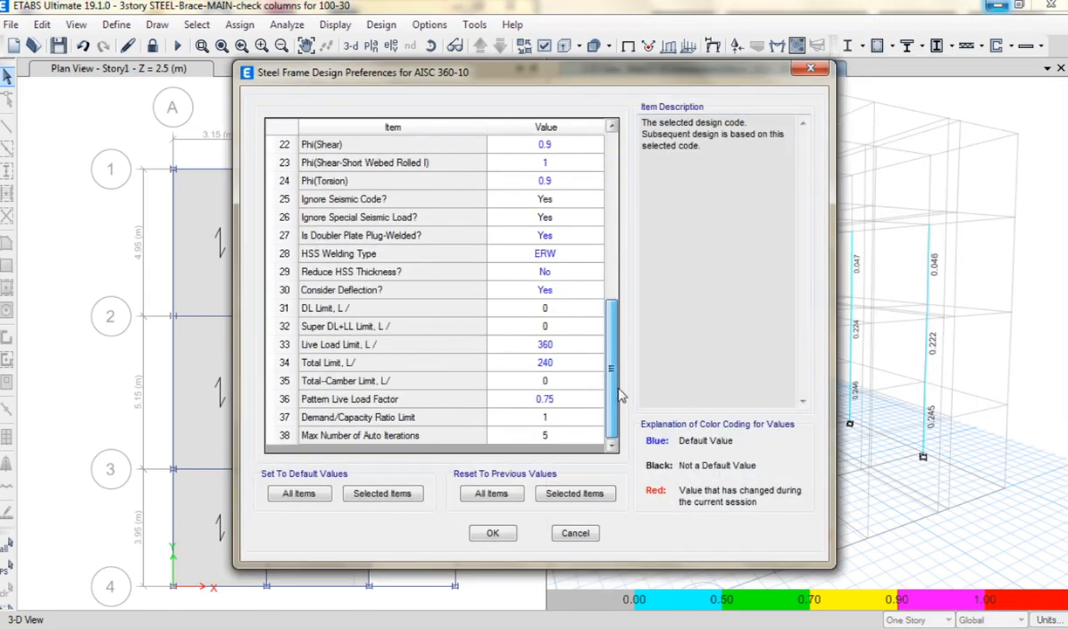
click(563, 418)
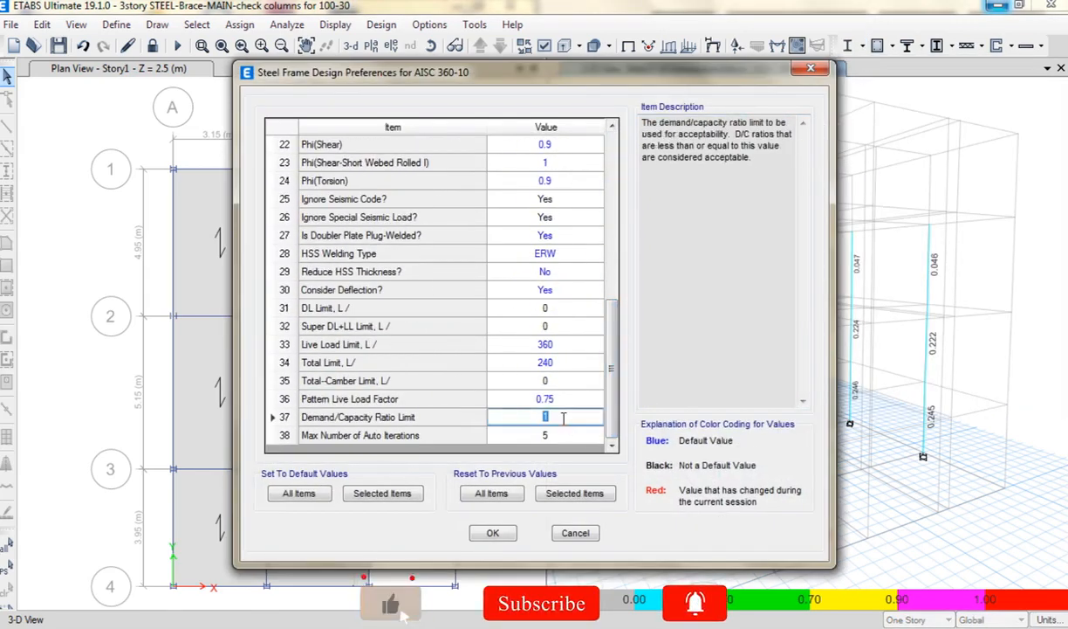
text(0.2)
click(556, 441)
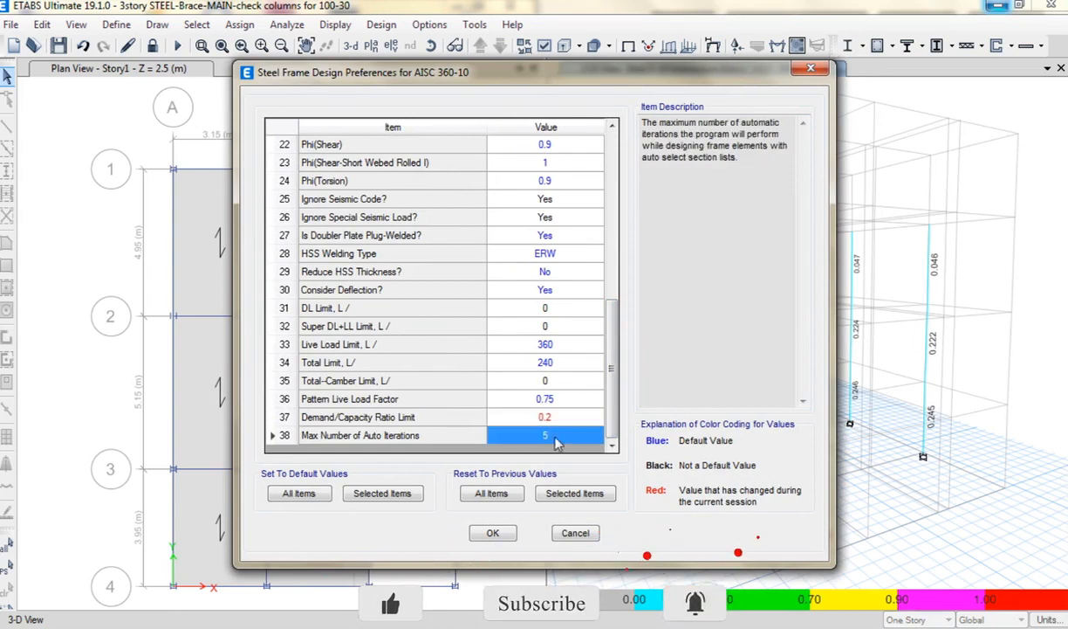
click(493, 533)
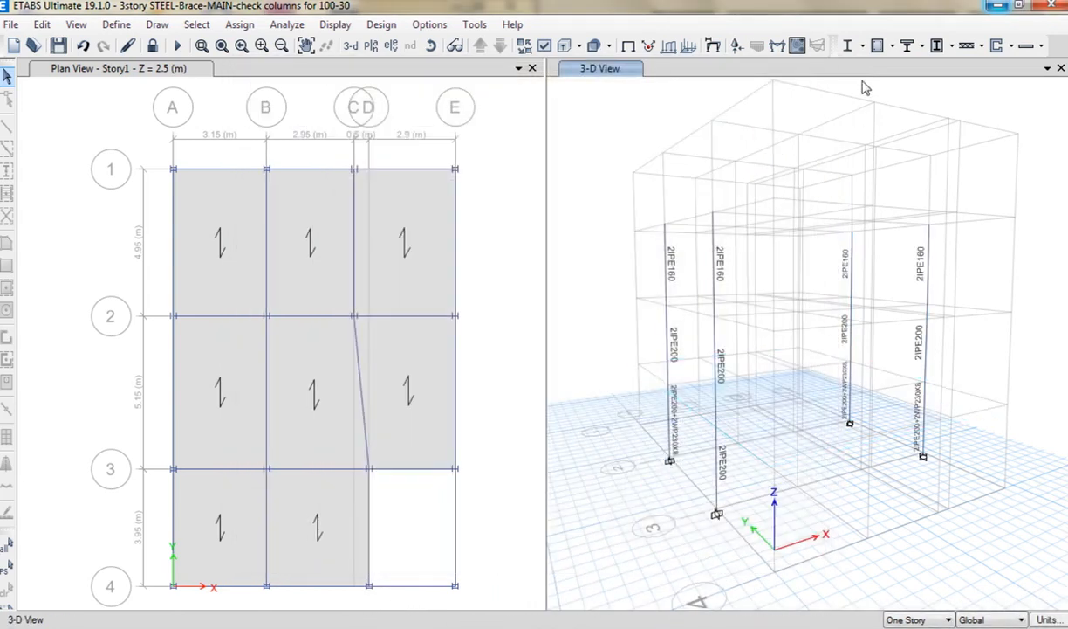
- Reselect all the isolated columns, rerun their steel design check with the new ratio limit, and display the P-M ratio colors and values
drag(935, 166, 576, 513)
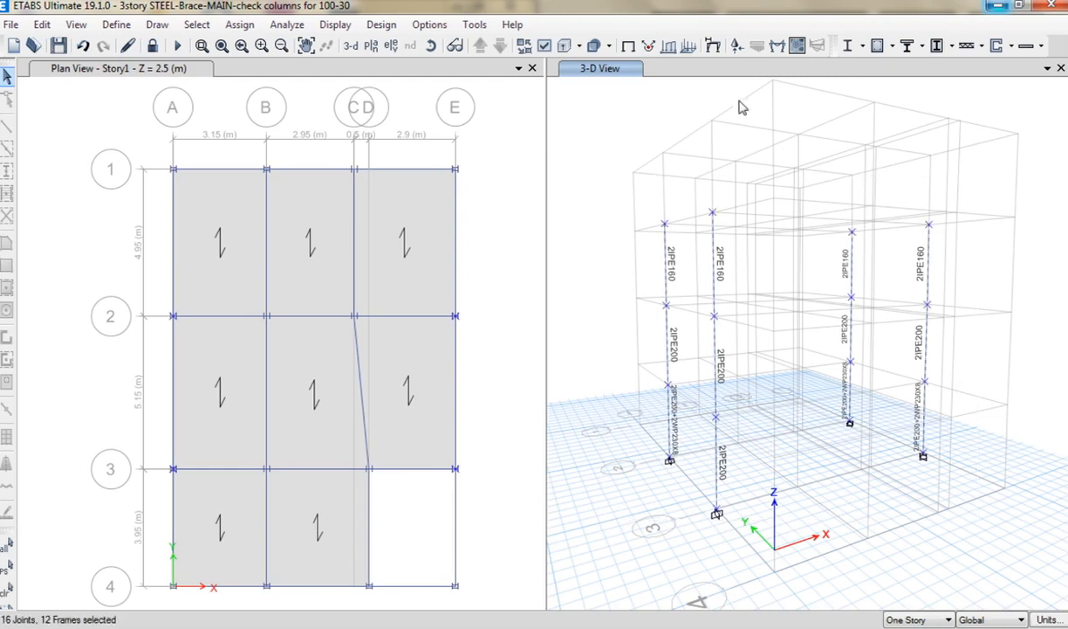
click(847, 46)
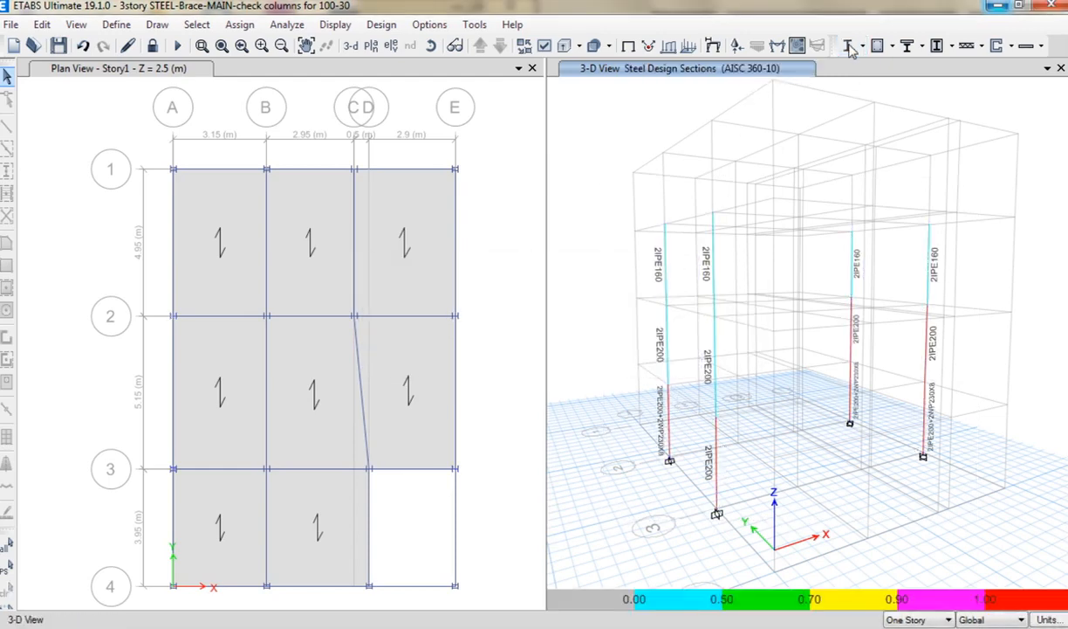
click(861, 46)
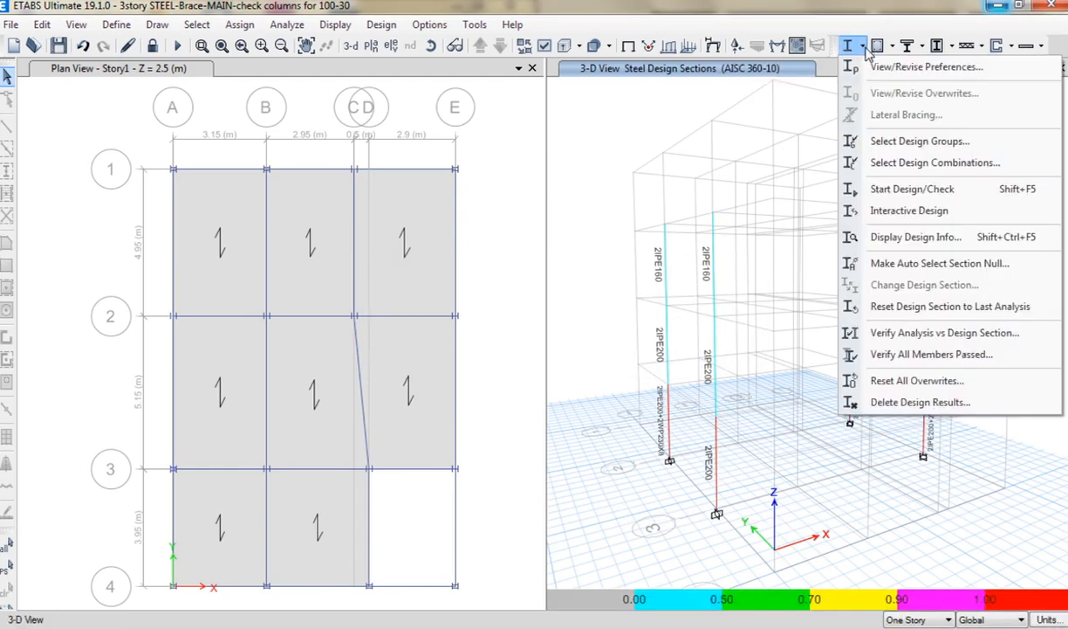
click(859, 210)
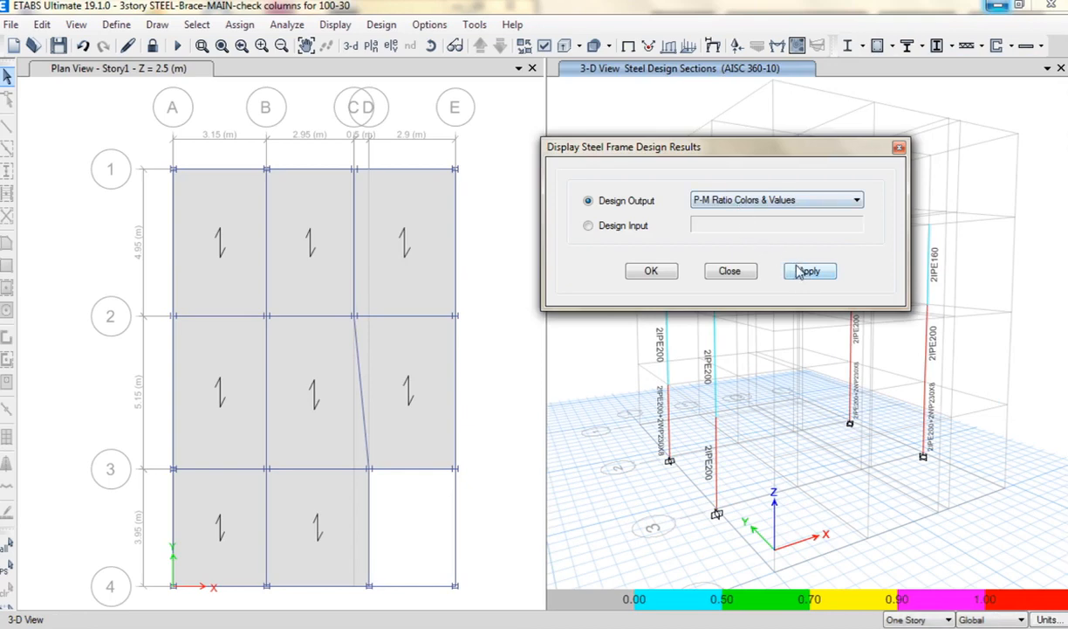
click(799, 272)
click(724, 271)
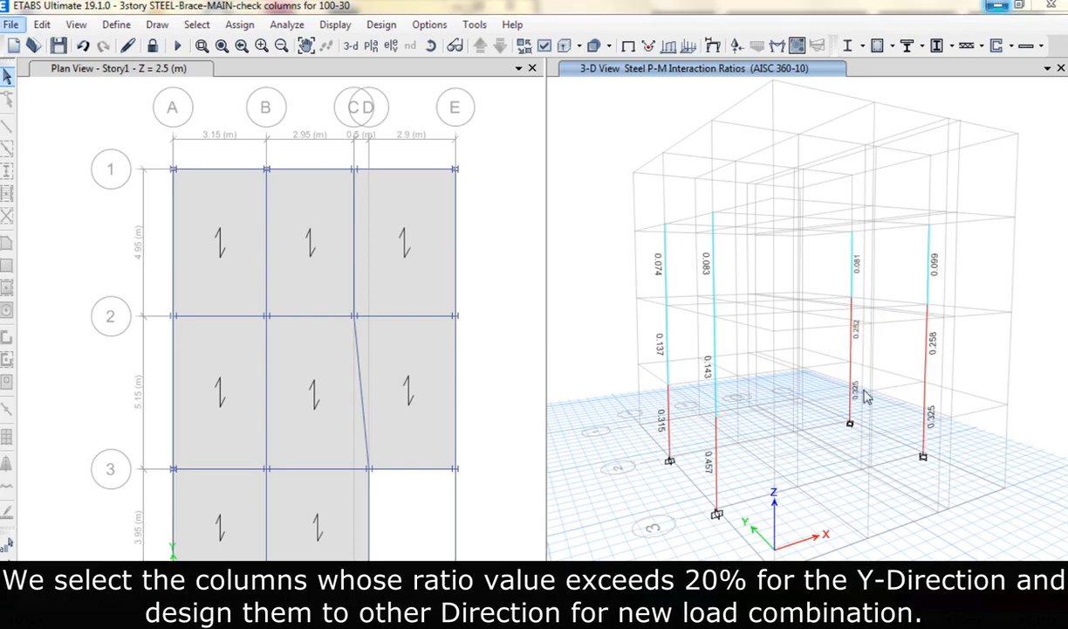
- Select the six column segments whose P-M ratio exceeds 0.2 in the 3-D view
click(714, 417)
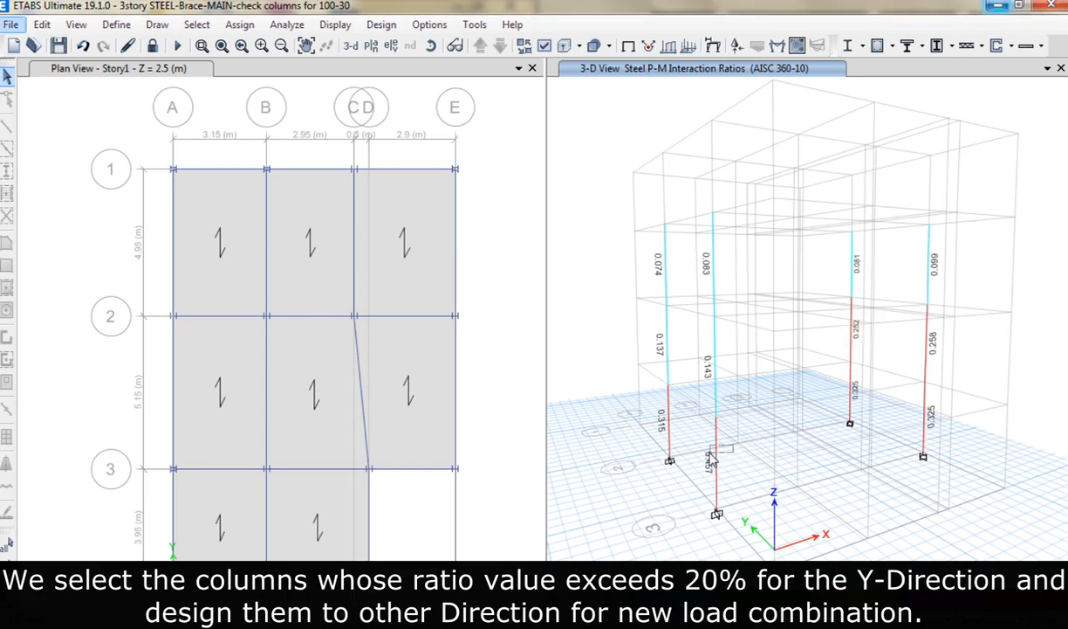
click(657, 434)
click(854, 336)
- Replace Y-EARTHQUAKE with X-EARTHQUAKE as the only strength design combination for steel frame design
click(863, 46)
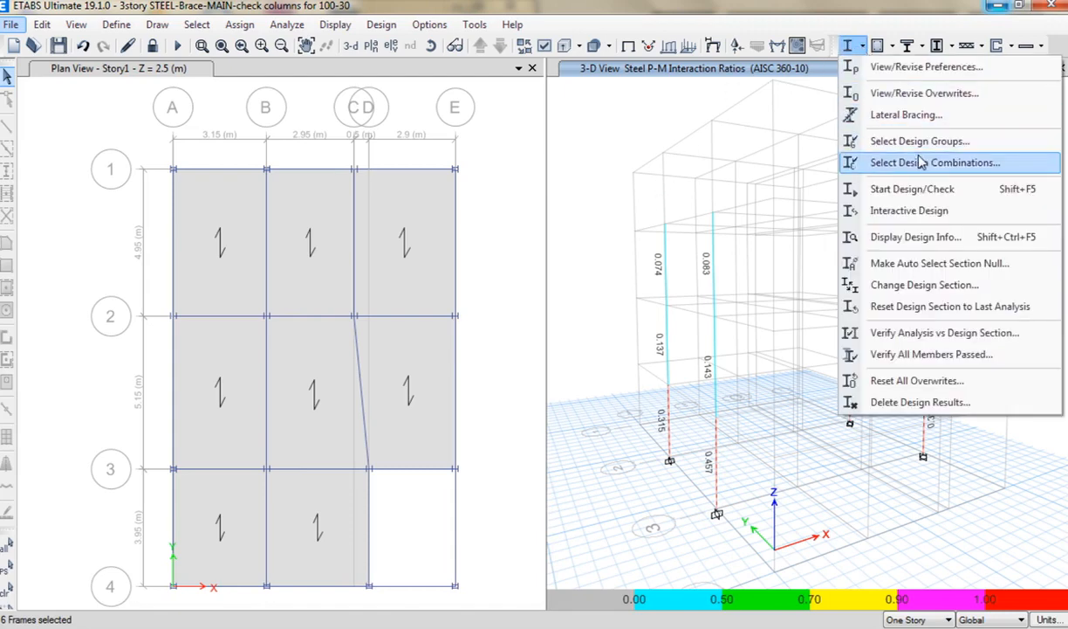
click(884, 162)
click(615, 256)
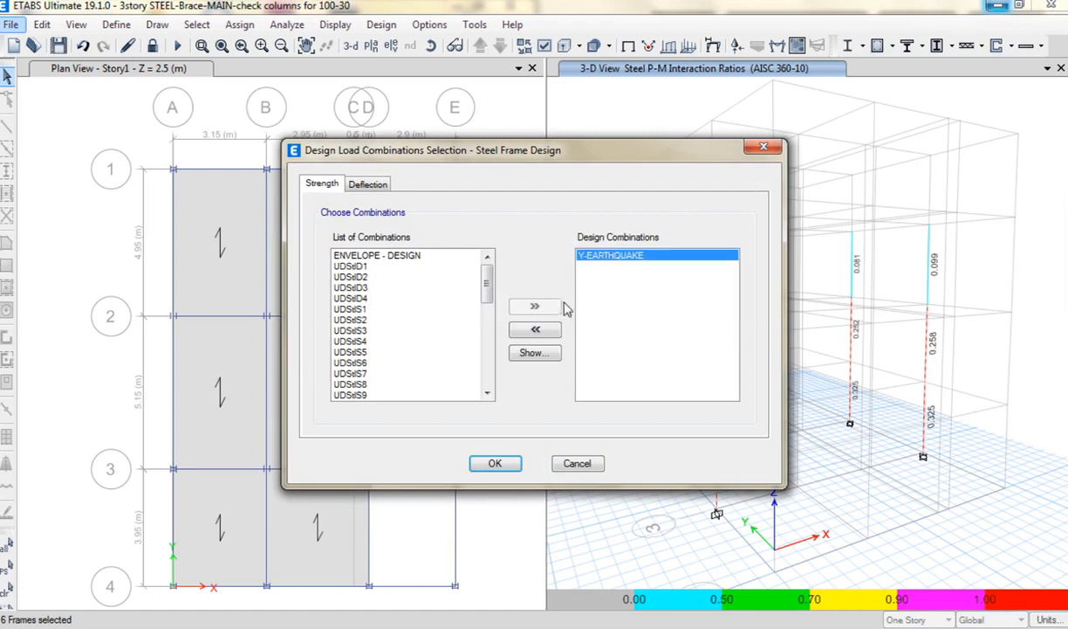
click(536, 330)
click(463, 382)
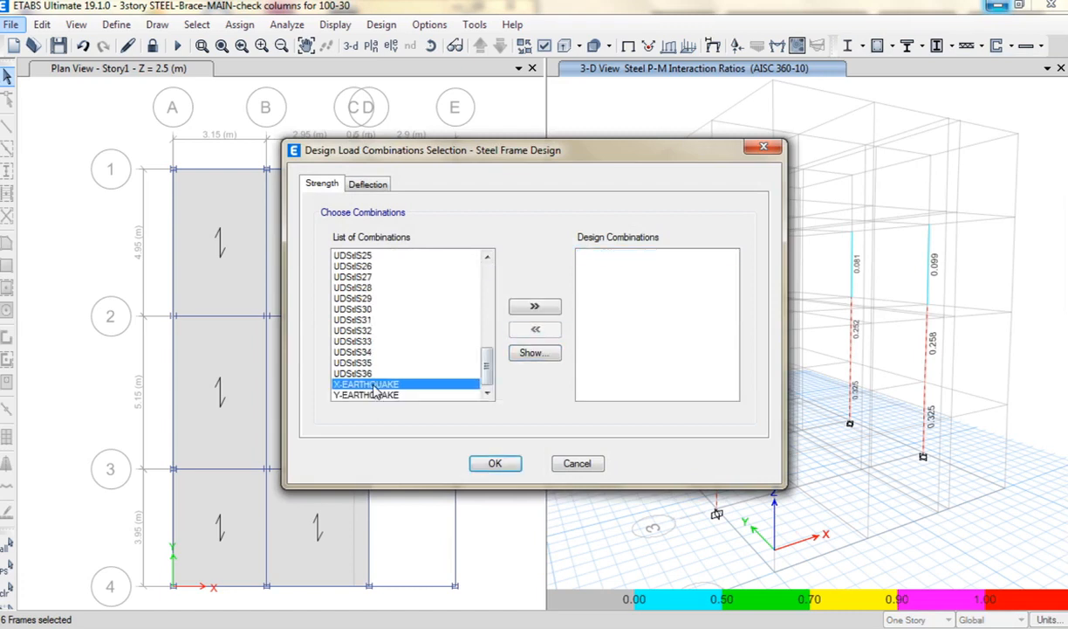
click(532, 307)
mouse_move(598, 262)
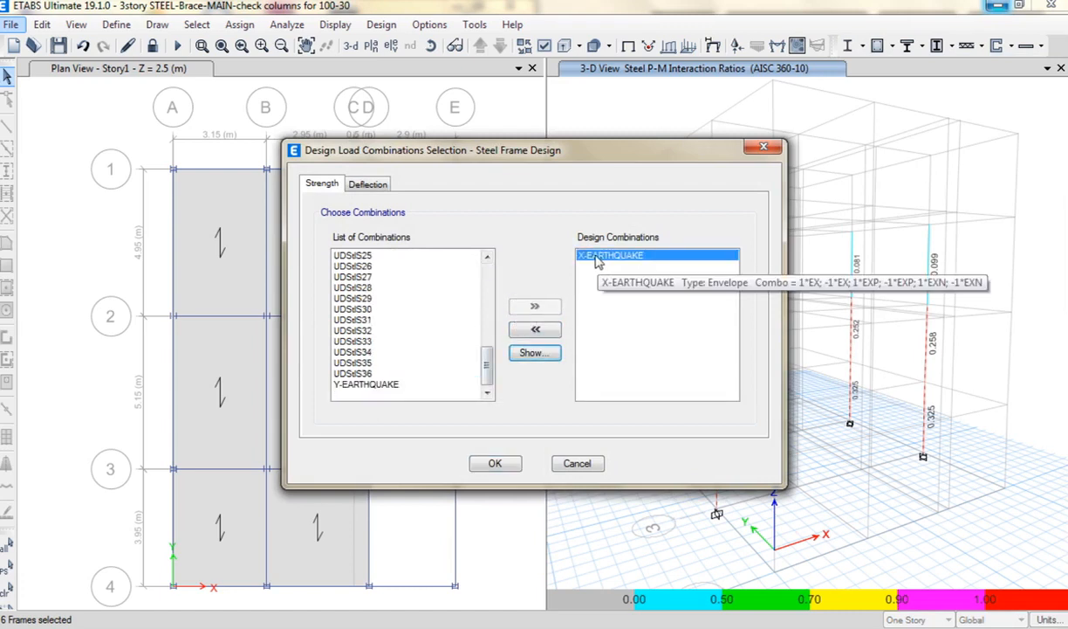
click(498, 463)
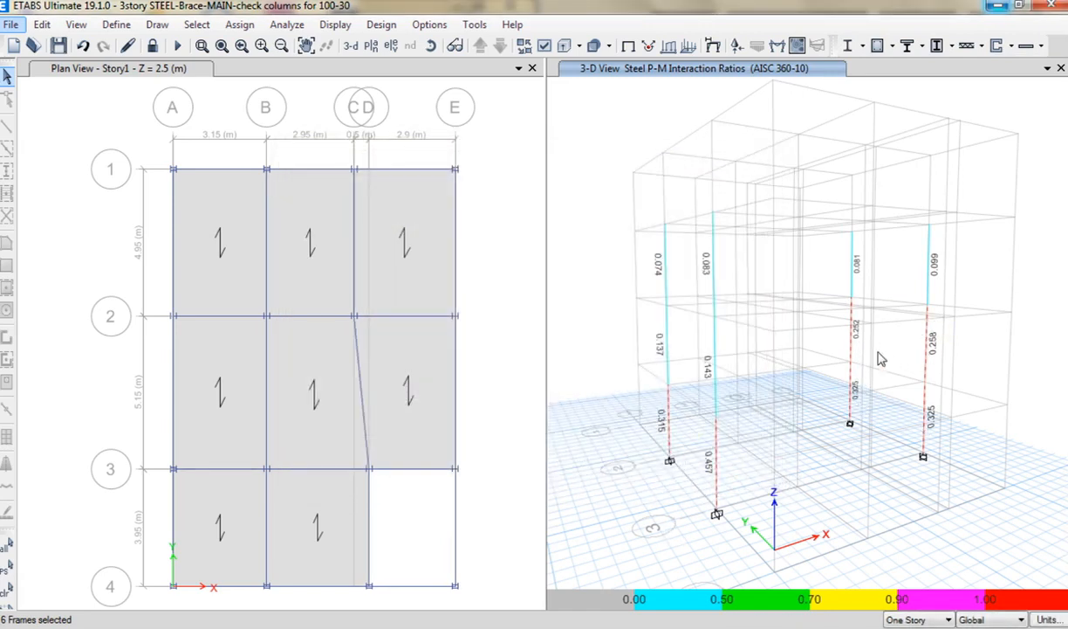
- Run the steel design check on the selected columns and display their P-M ratio colors and values
click(848, 48)
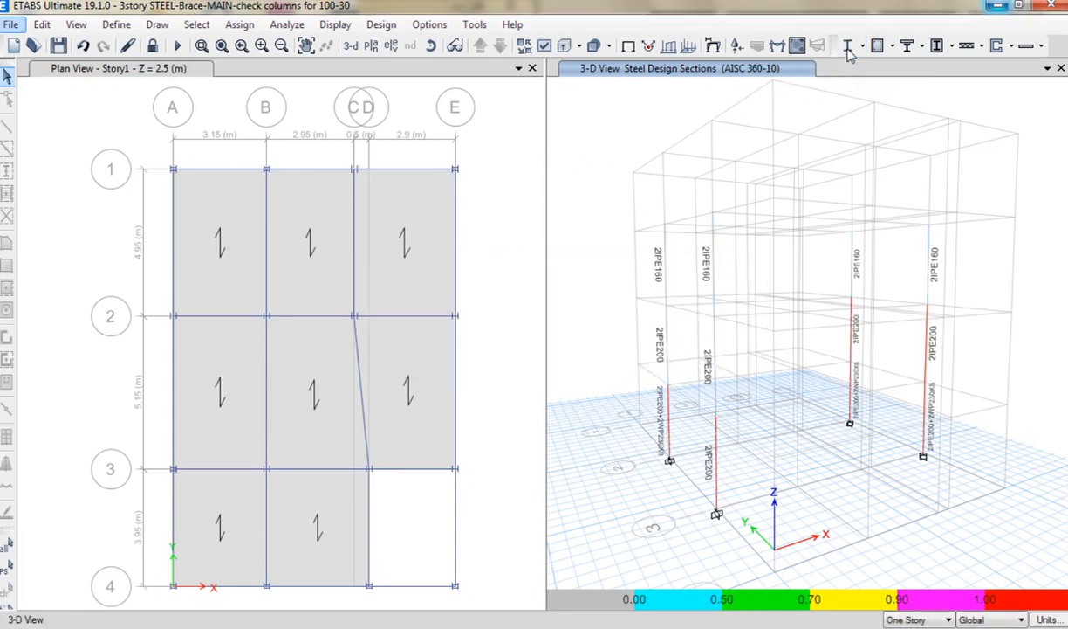
click(865, 46)
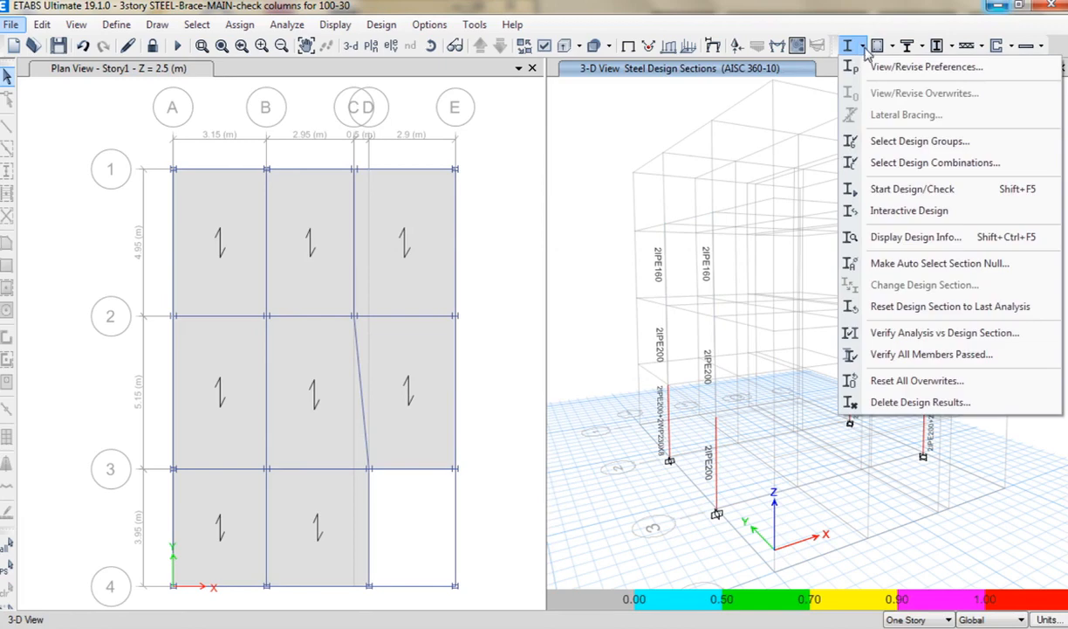
click(870, 243)
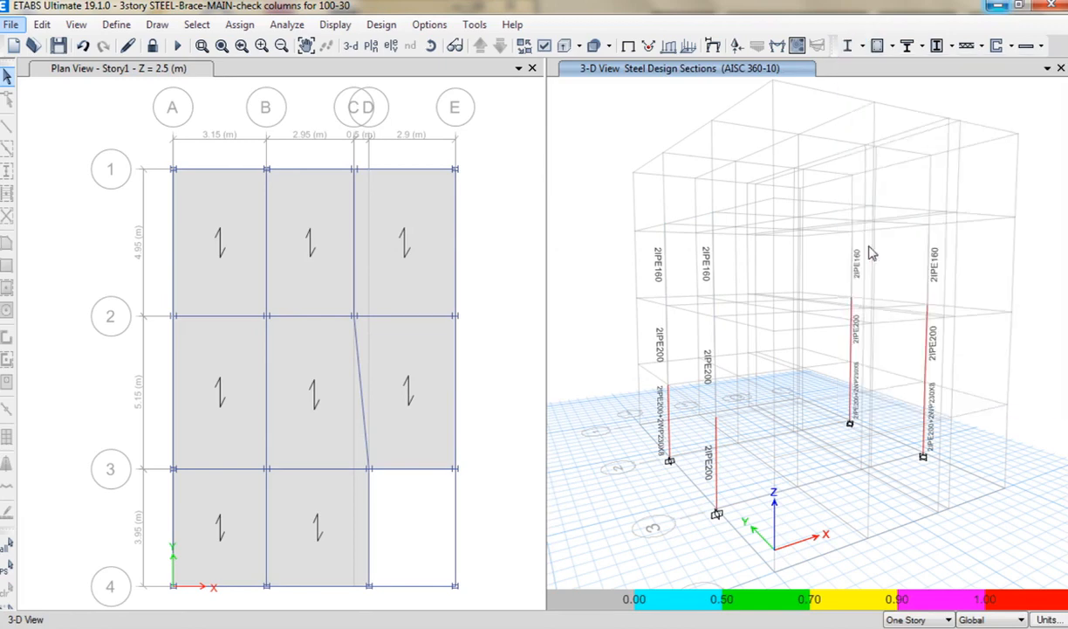
click(809, 270)
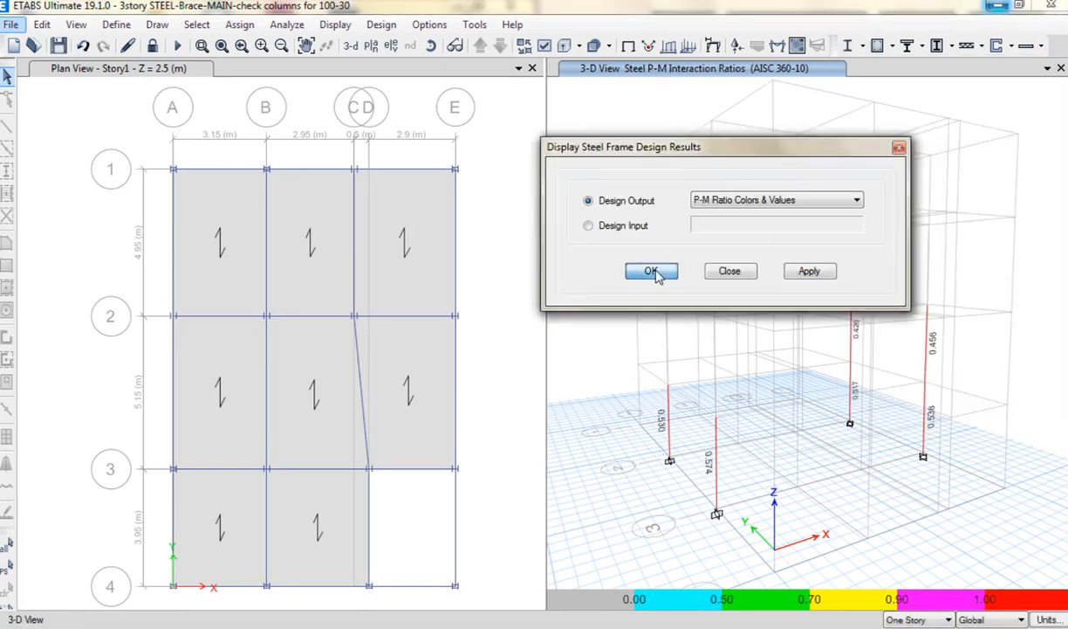
click(653, 272)
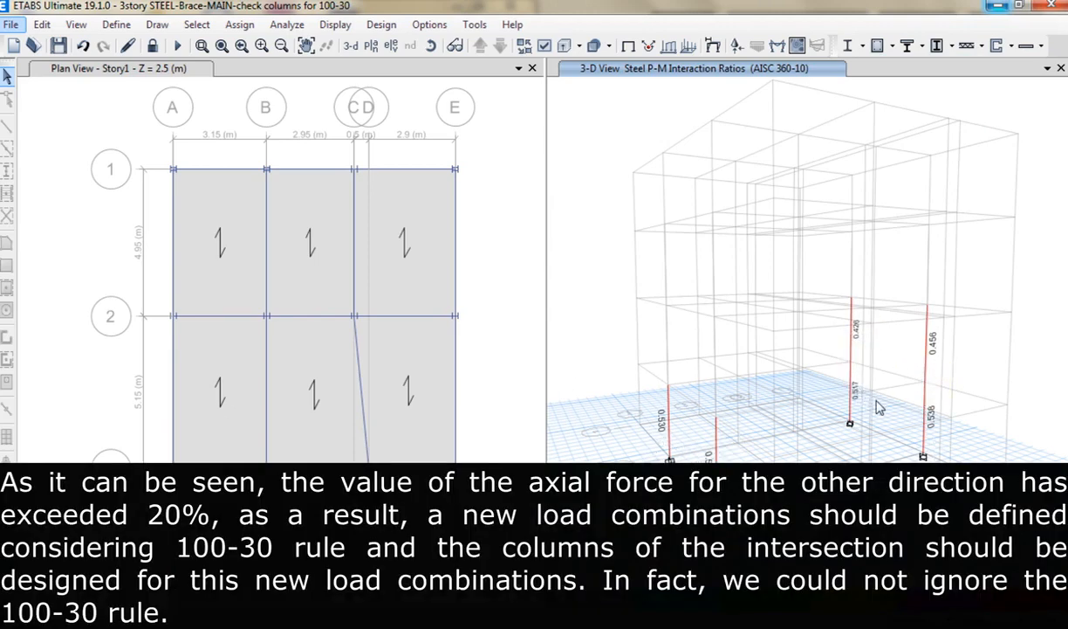
- Reselect all six column segments that carry P-M ratios for the X-direction check
key(Escape)
click(851, 377)
click(852, 339)
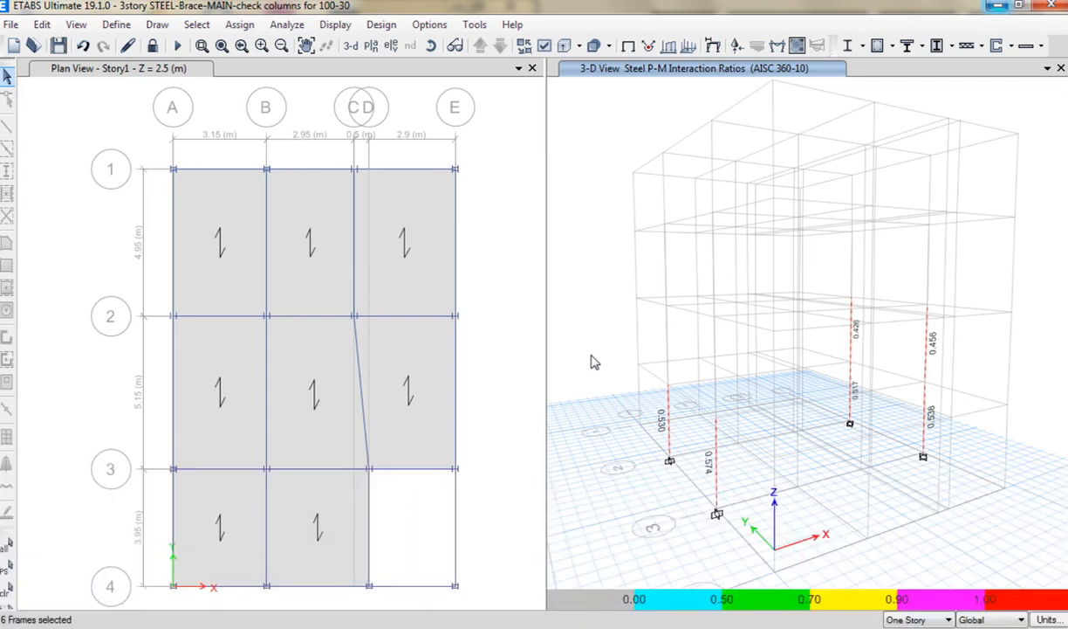
- Examine the stress check of Story1 column C5 and the design sections offered in its overwrites, leaving both without changes
right_click(716, 467)
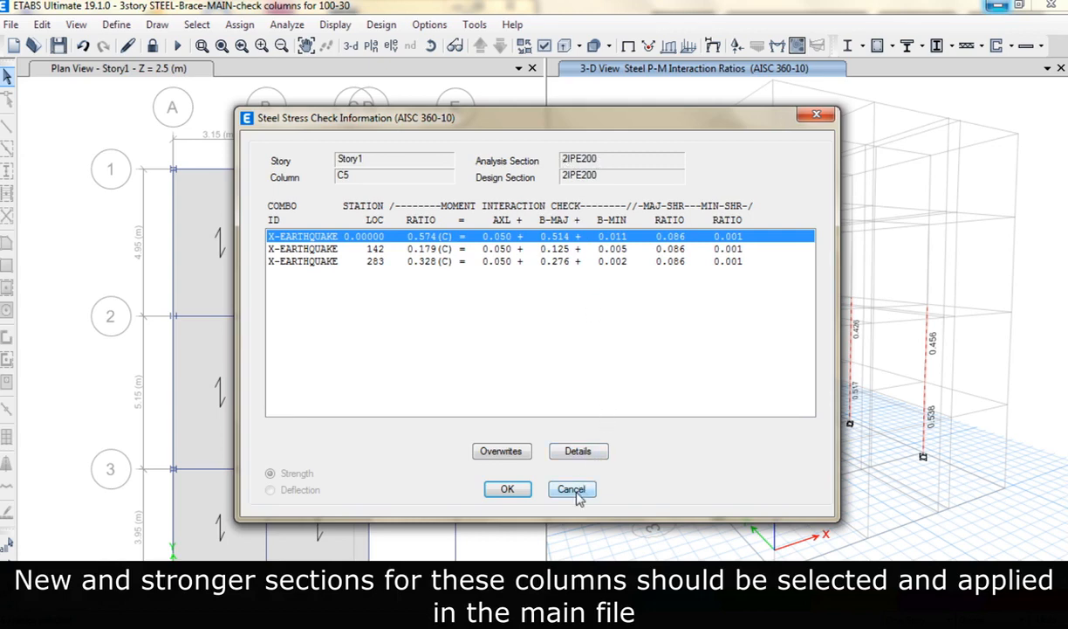
click(500, 450)
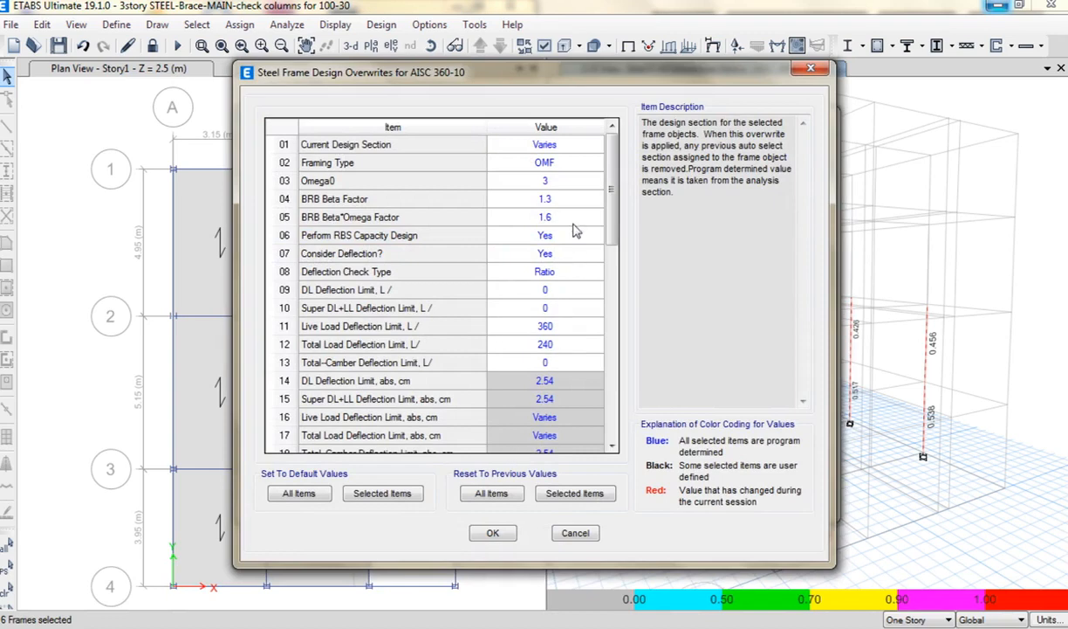
click(573, 145)
click(575, 147)
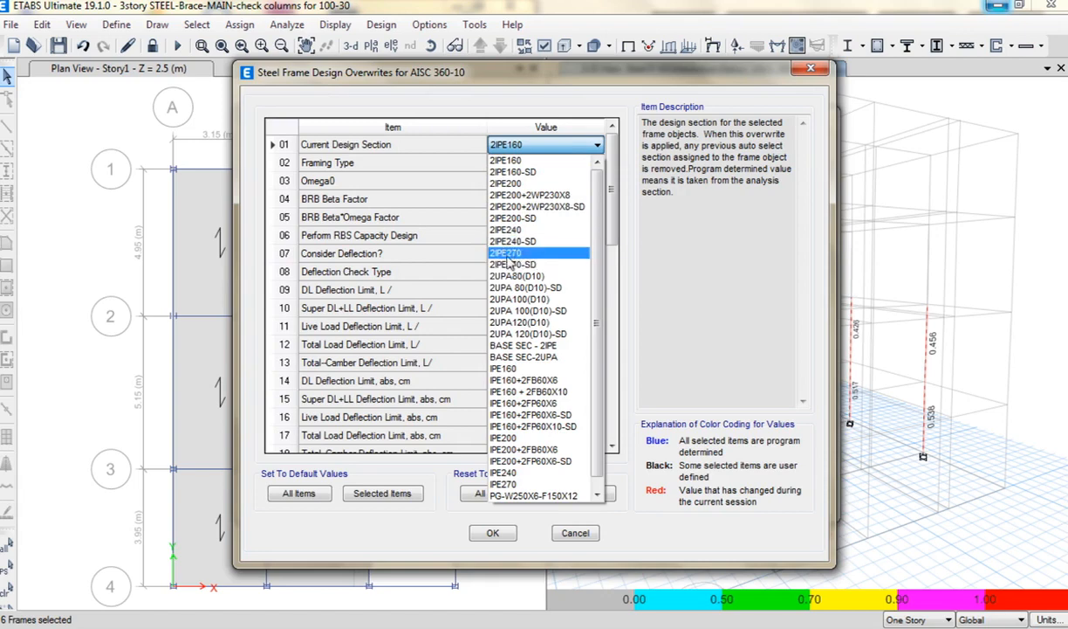
click(574, 534)
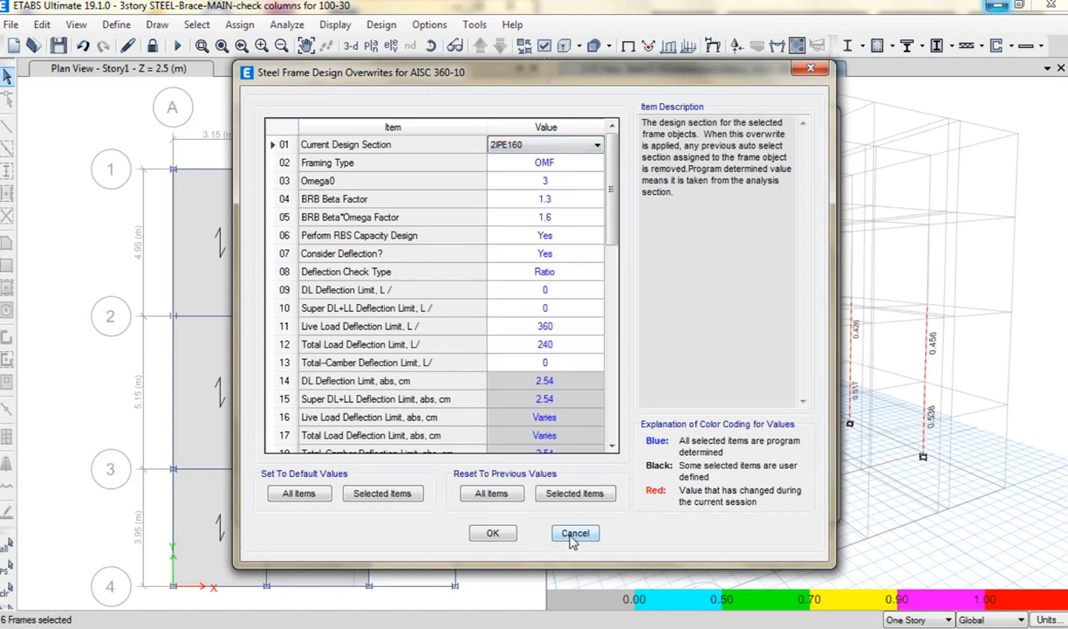
click(573, 535)
click(572, 490)
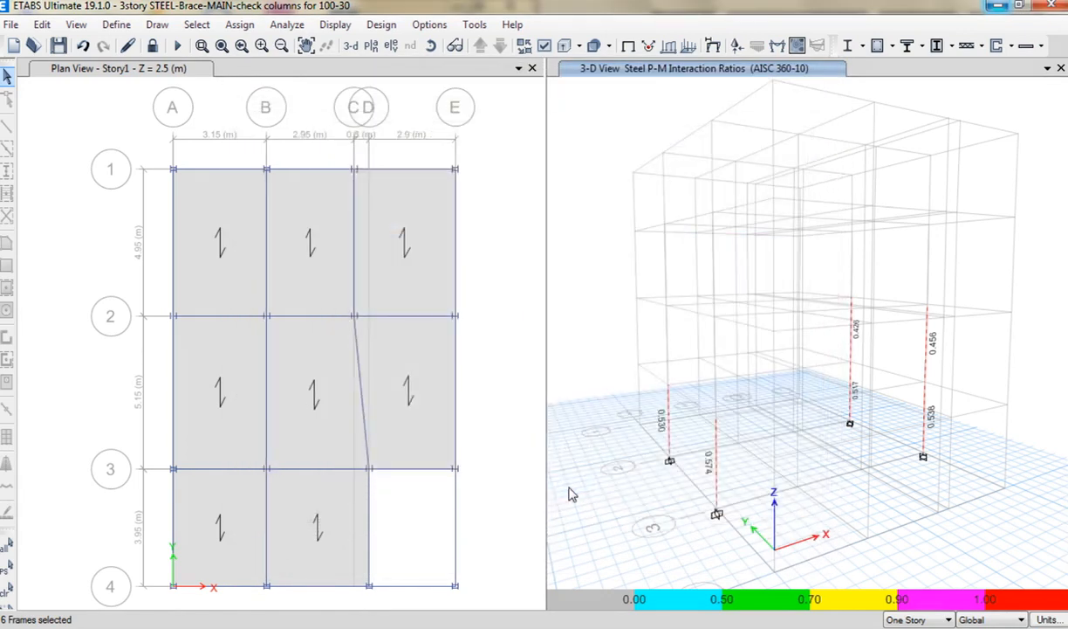